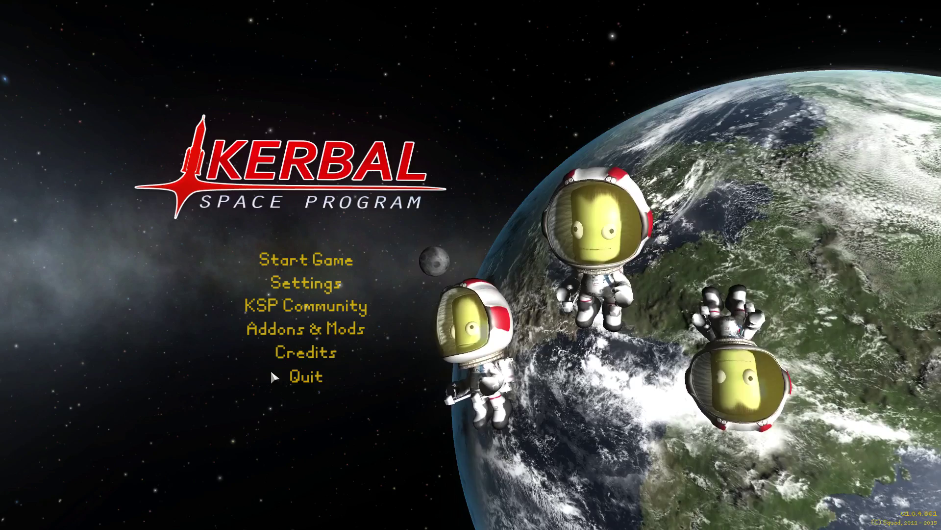
Quit KSP to the desktop and search Google for 'ksp forums' in Internet Explorer
{"action": "left_click", "coordinate": [271, 373]}
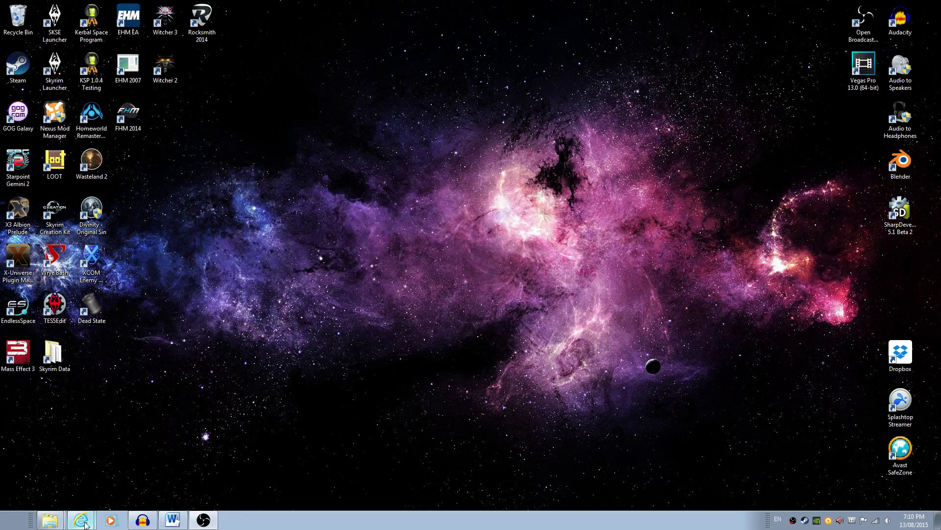
{"action": "left_click", "coordinate": [85, 525]}
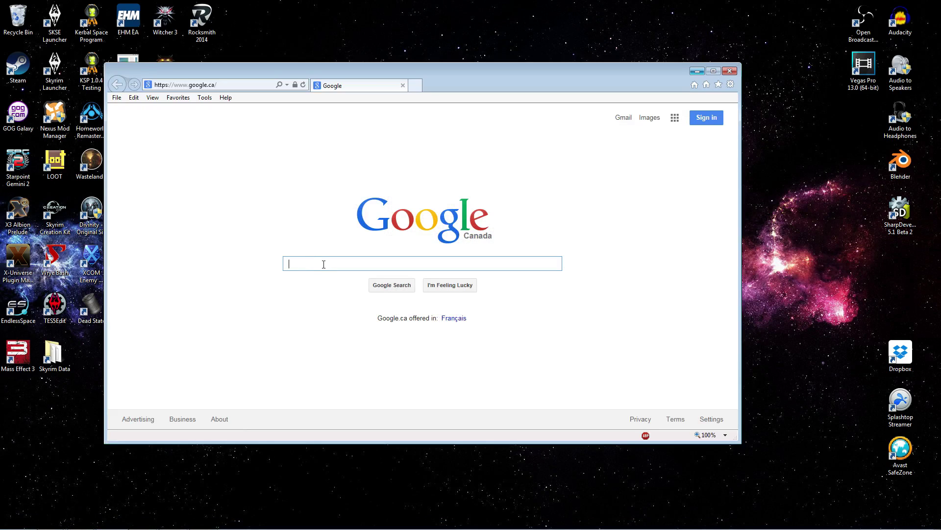
{"action": "type", "text": "ksp forum"}
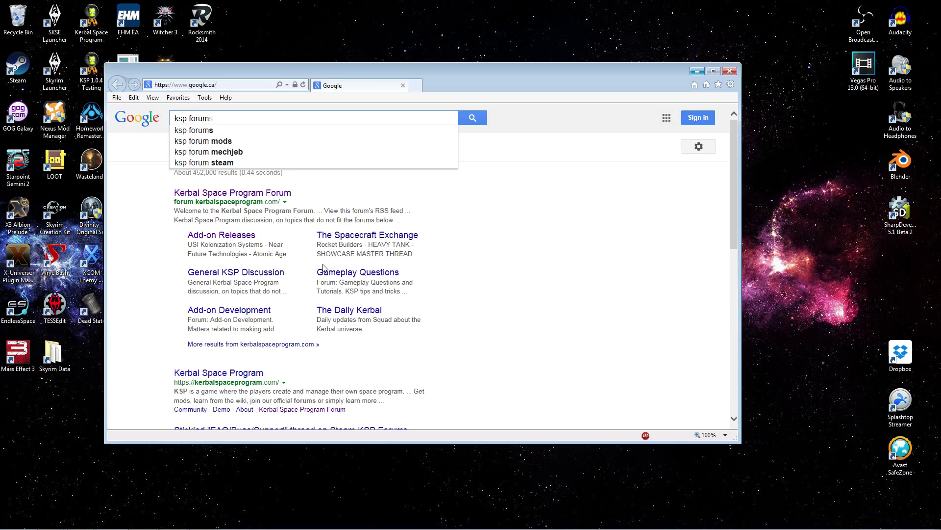
{"action": "type", "text": "s"}
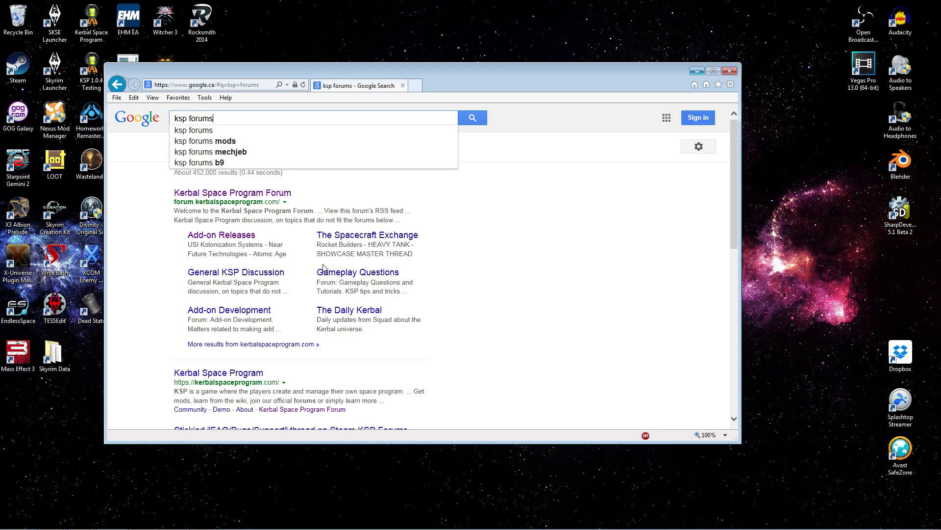
{"action": "left_click", "coordinate": [605, 242]}
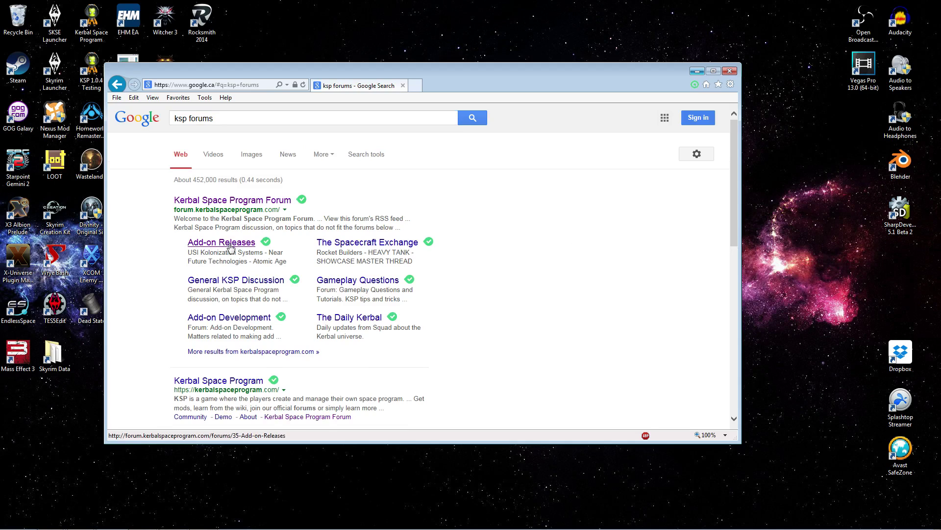
Go to Add-on Releases and read through the CKAN Package Manager v1.12.0 thread's first post
{"action": "left_click", "coordinate": [231, 246]}
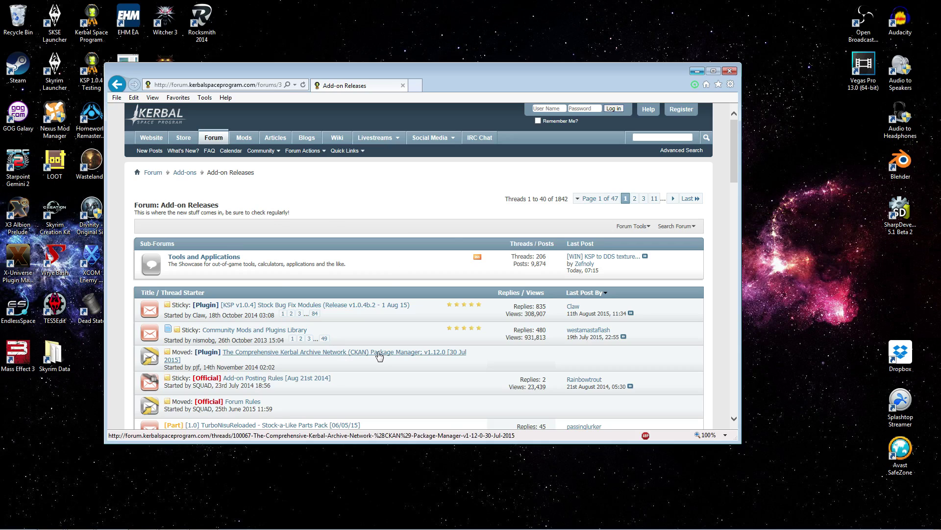
{"action": "left_click", "coordinate": [379, 353]}
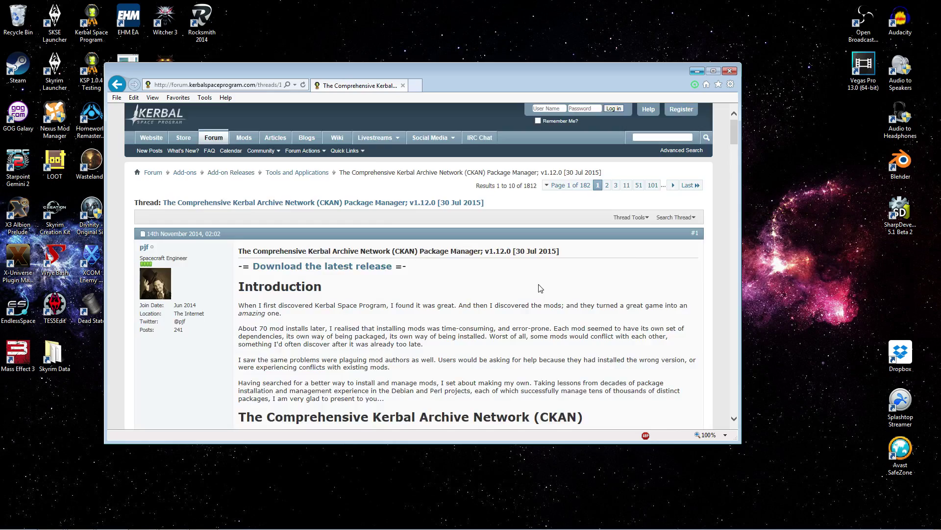
{"action": "scroll", "coordinate": [540, 286], "scroll_direction": "down", "scroll_amount": 5}
{"action": "scroll", "coordinate": [539, 285], "scroll_direction": "up", "scroll_amount": 4}
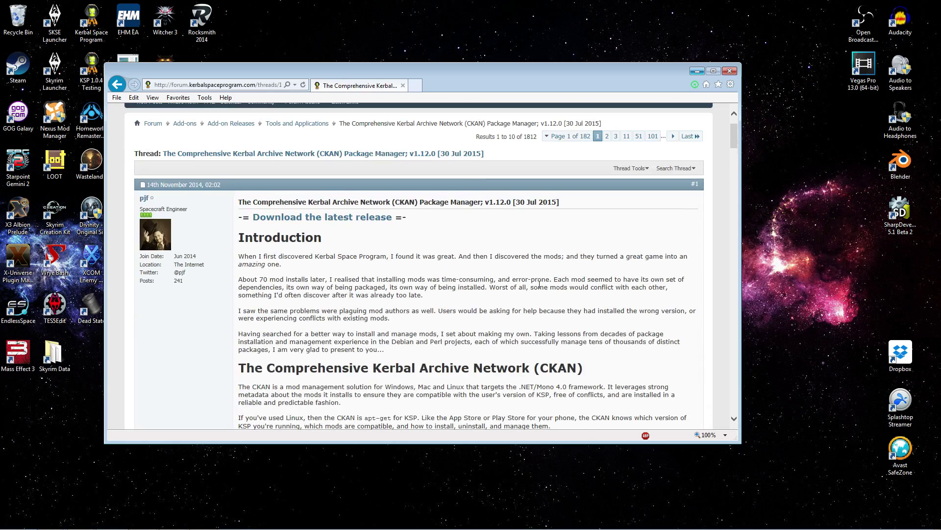
{"action": "scroll", "coordinate": [539, 284], "scroll_direction": "down", "scroll_amount": 7}
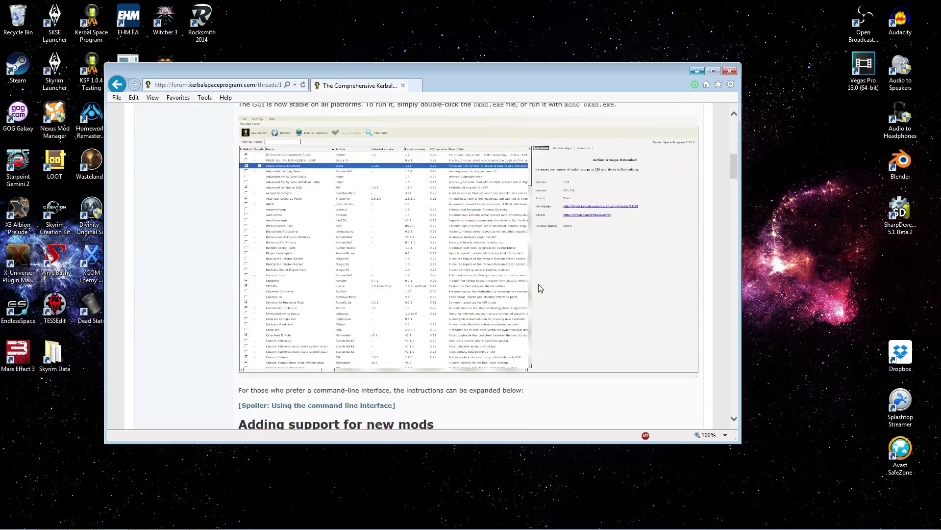
{"action": "scroll", "coordinate": [540, 288], "scroll_direction": "down", "scroll_amount": 8}
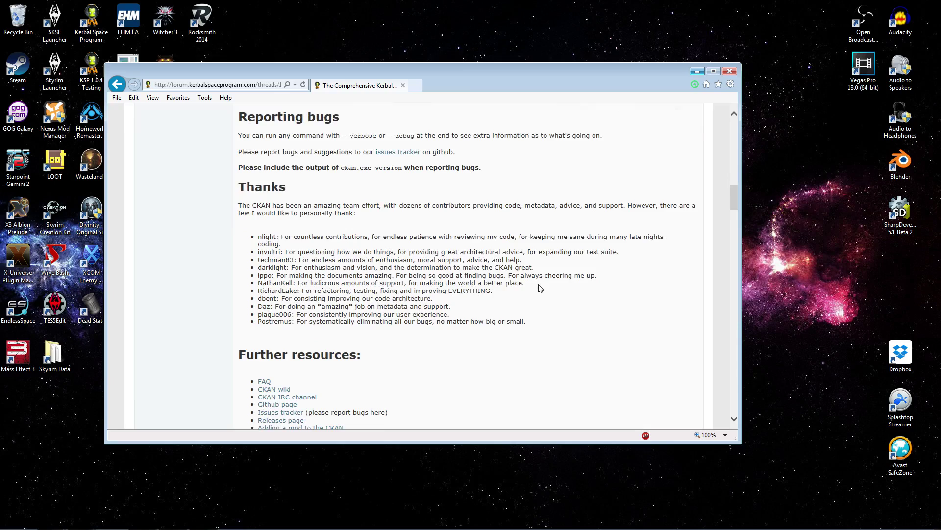
{"action": "scroll", "coordinate": [540, 288], "scroll_direction": "down", "scroll_amount": 2}
{"action": "scroll", "coordinate": [540, 287], "scroll_direction": "up", "scroll_amount": 5}
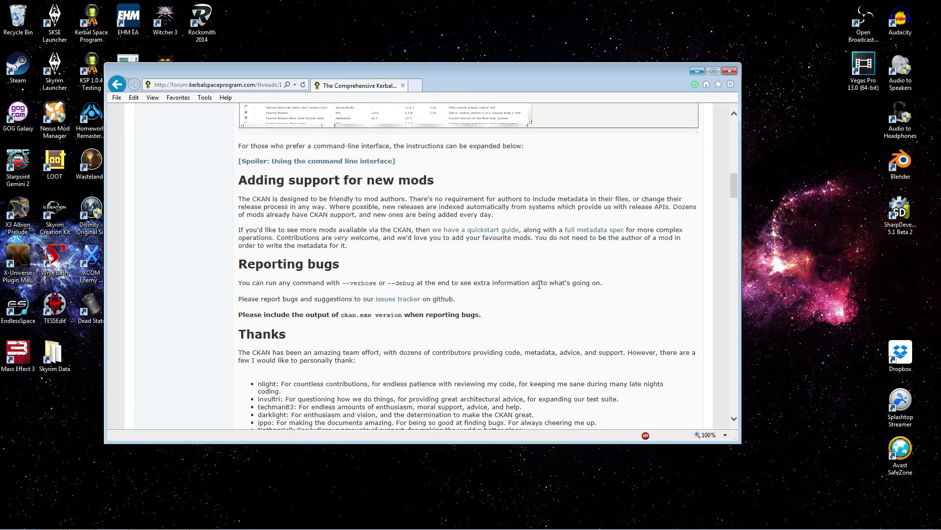
{"action": "scroll", "coordinate": [540, 288], "scroll_direction": "up", "scroll_amount": 5}
{"action": "scroll", "coordinate": [540, 288], "scroll_direction": "up", "scroll_amount": 10}
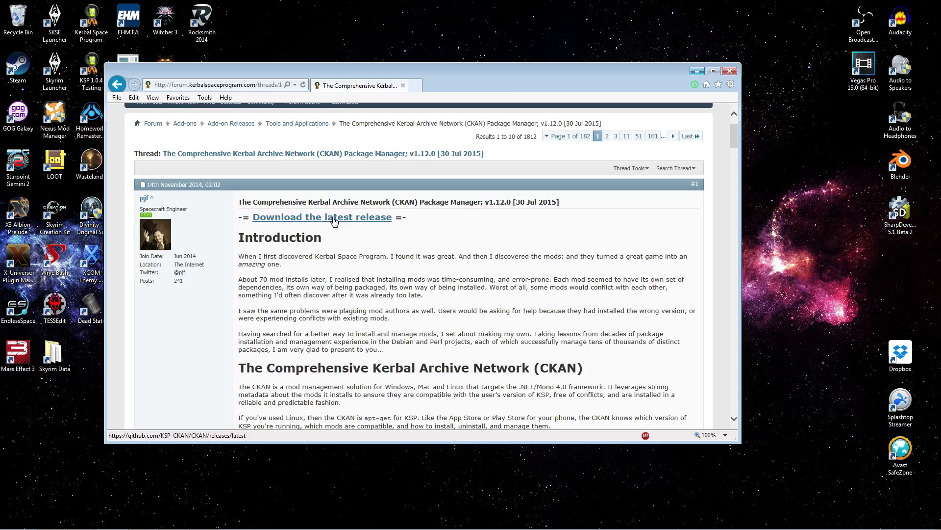
Follow 'Download the latest release' and scroll to the Veil Nebula release's ckan.exe download
{"action": "left_click", "coordinate": [334, 221]}
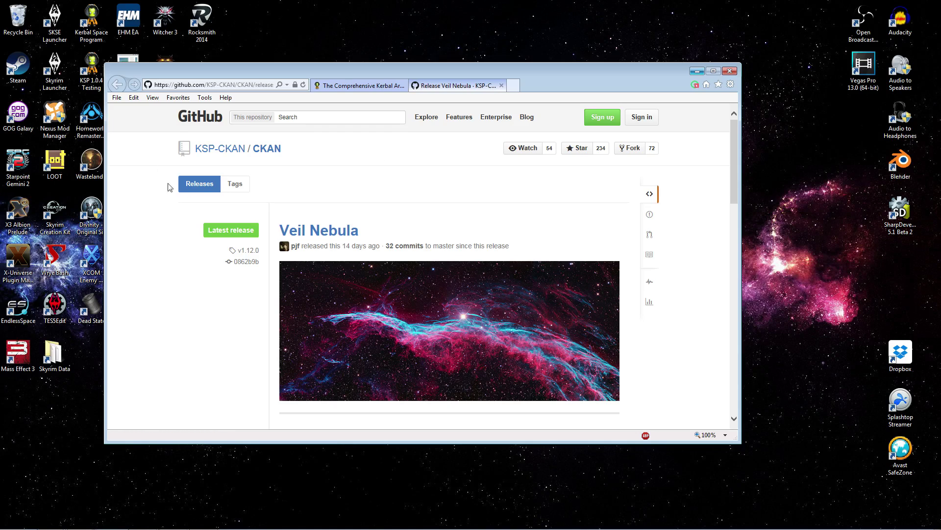
{"action": "scroll", "coordinate": [158, 251], "scroll_direction": "down", "scroll_amount": 7}
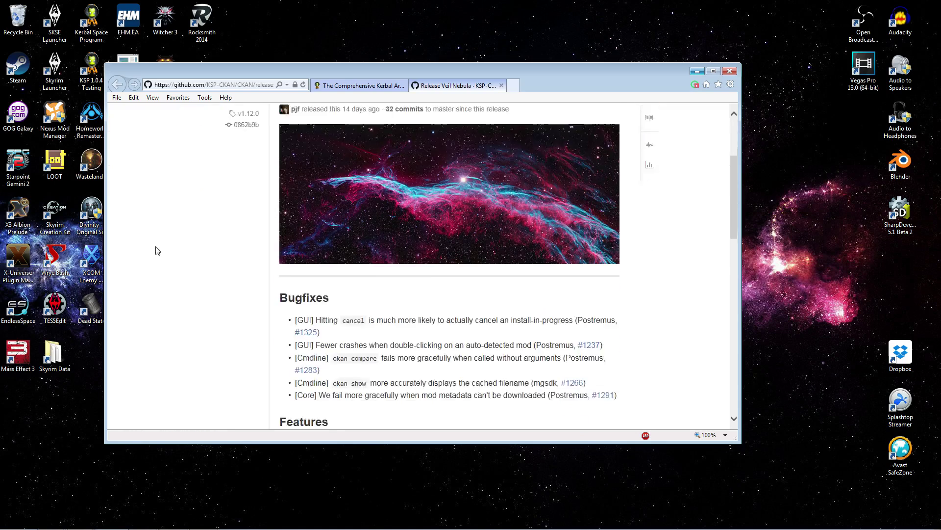
{"action": "scroll", "coordinate": [157, 251], "scroll_direction": "down", "scroll_amount": 10}
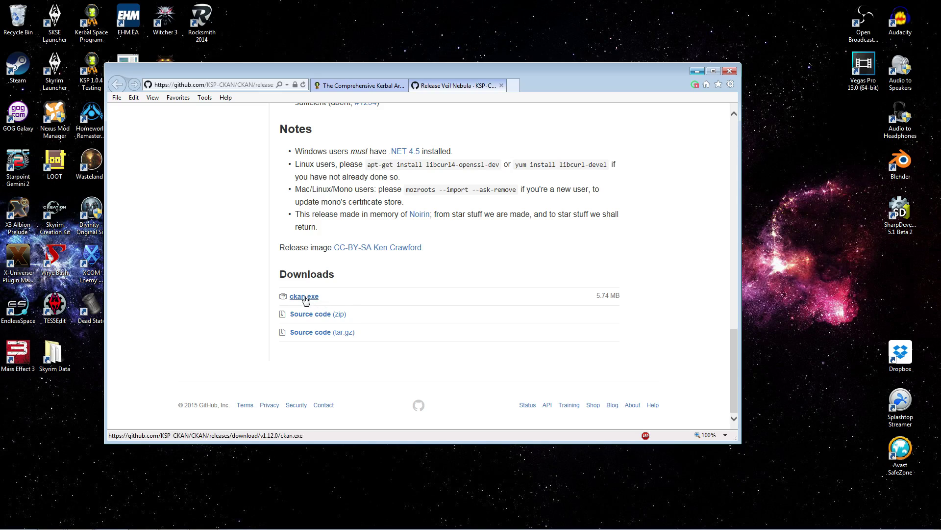
Save ckan.exe to D:\Games\SteamLibrary\SteamApps\common\Kerbal Space Program, then minimize the browser
{"action": "left_click", "coordinate": [303, 300]}
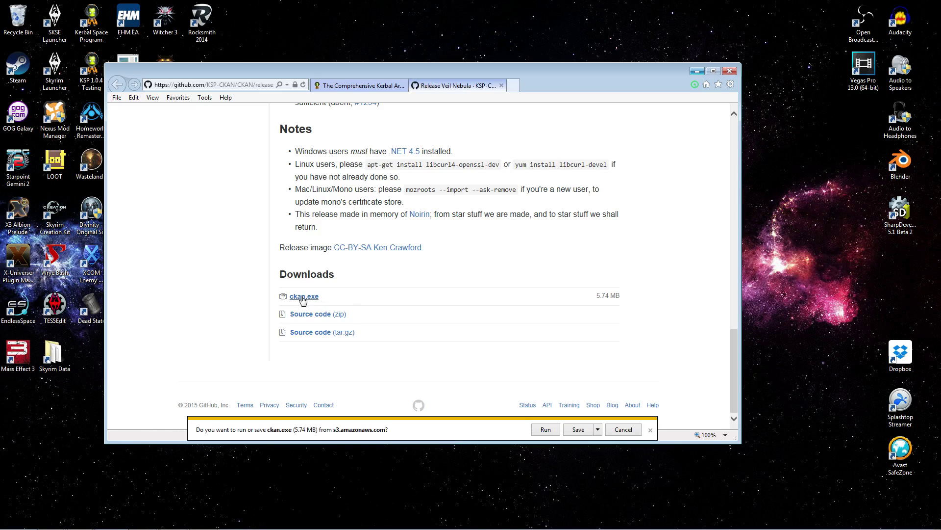
{"action": "left_click", "coordinate": [598, 429]}
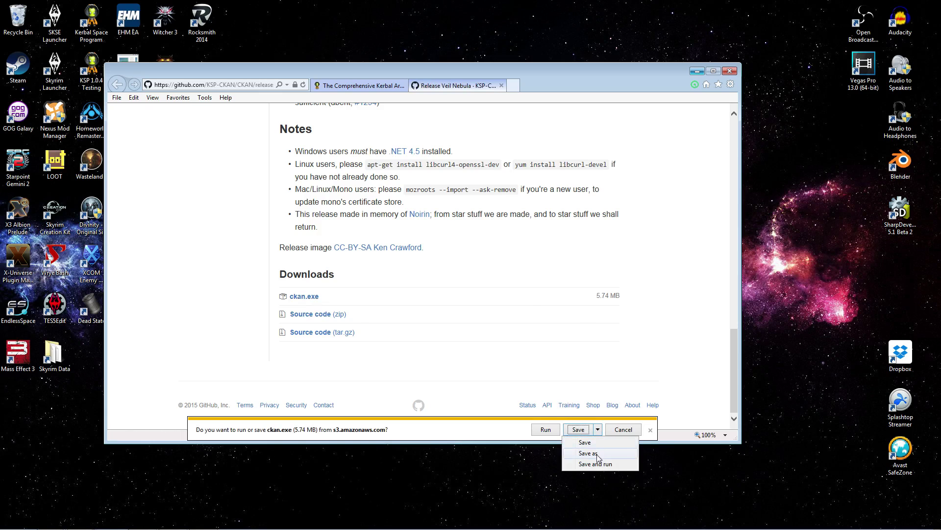
{"action": "left_click", "coordinate": [596, 453]}
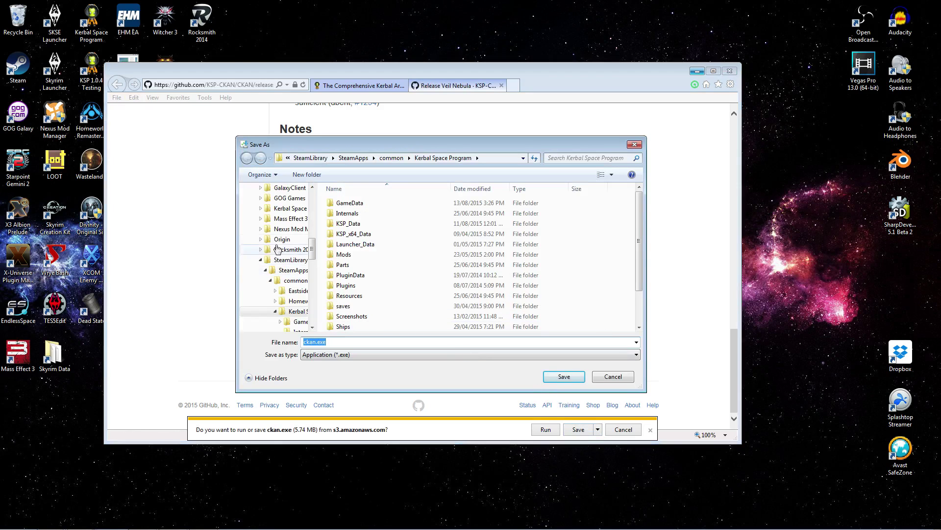
{"action": "left_click", "coordinate": [260, 260]}
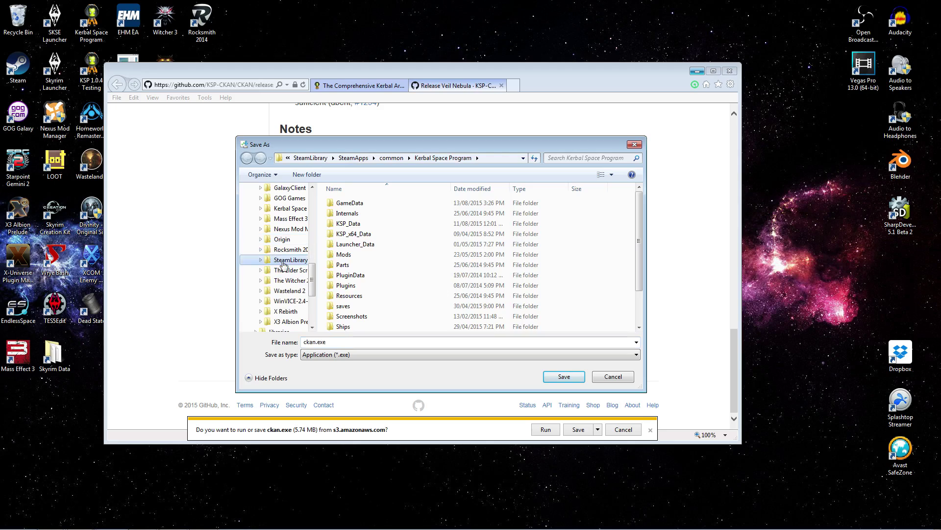
{"action": "left_click", "coordinate": [284, 263]}
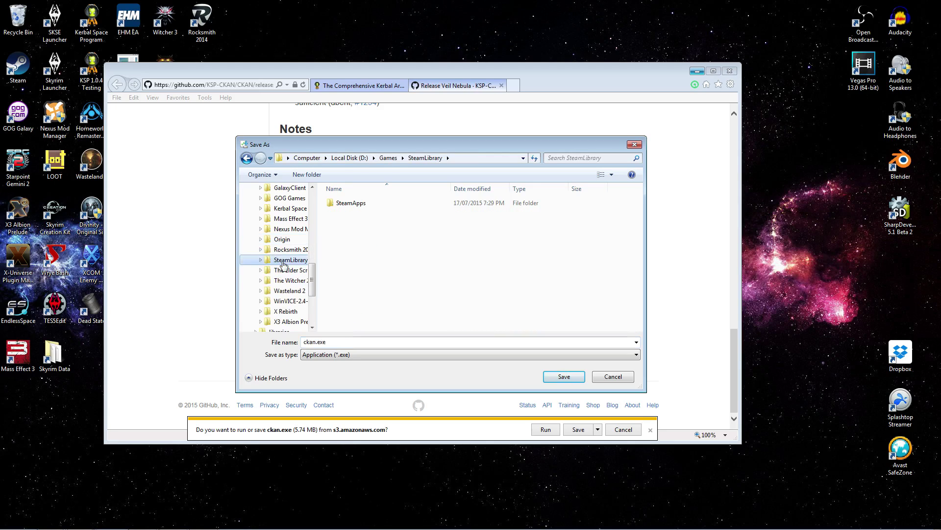
{"action": "double_click", "coordinate": [348, 204]}
{"action": "double_click", "coordinate": [353, 204]}
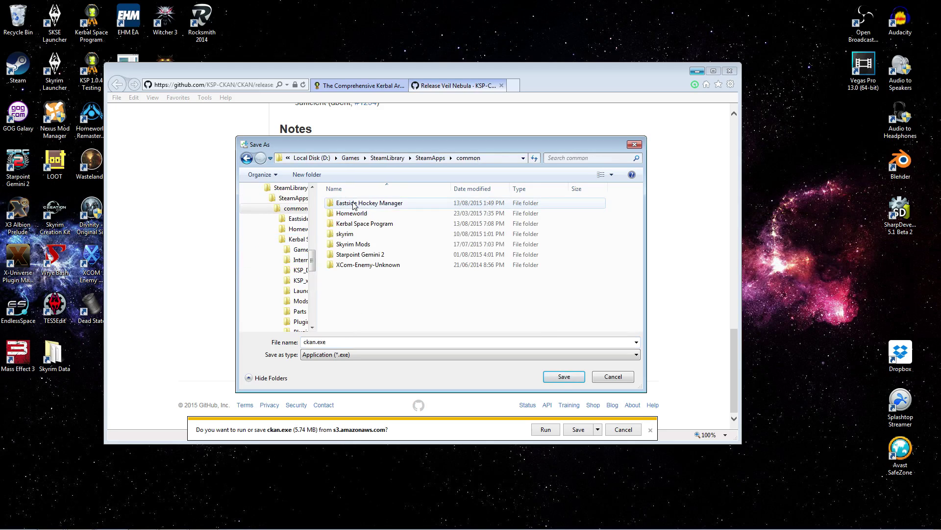
{"action": "double_click", "coordinate": [371, 224]}
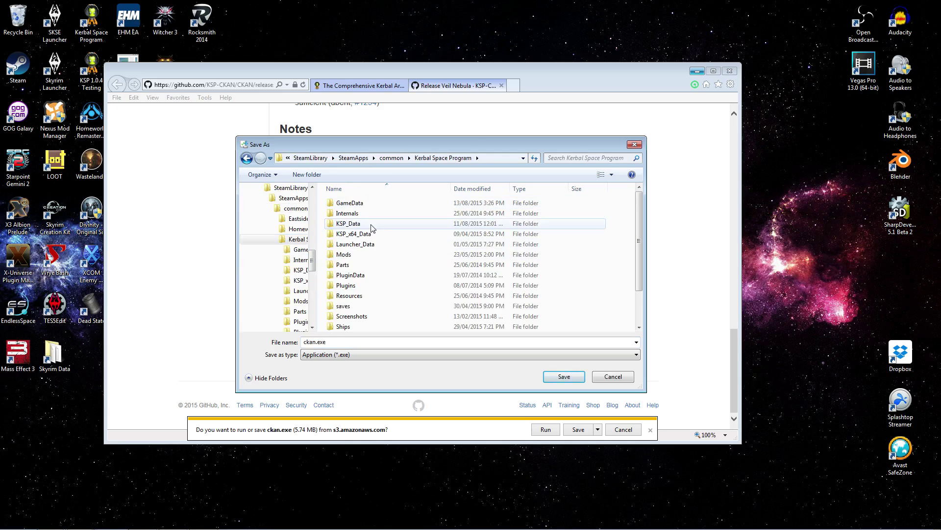
{"action": "left_click", "coordinate": [564, 377]}
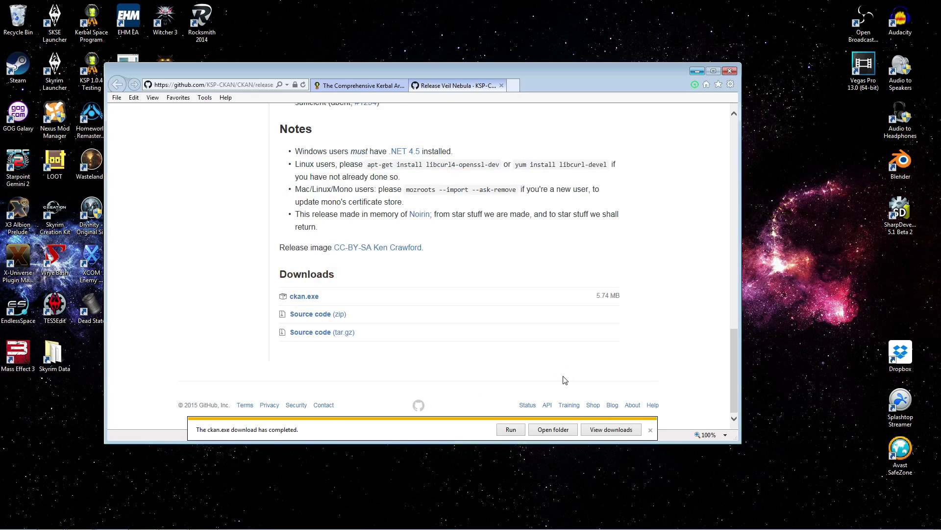
{"action": "left_click", "coordinate": [650, 430]}
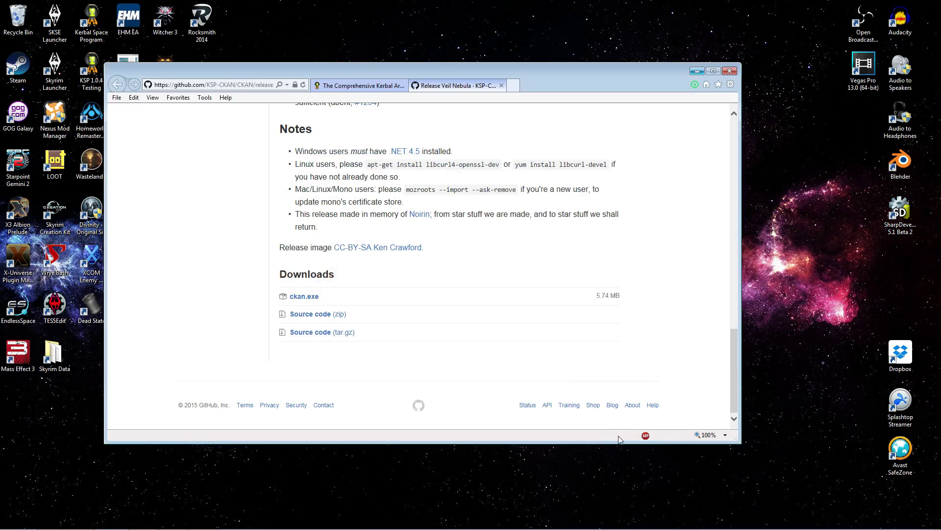
{"action": "left_click", "coordinate": [698, 72]}
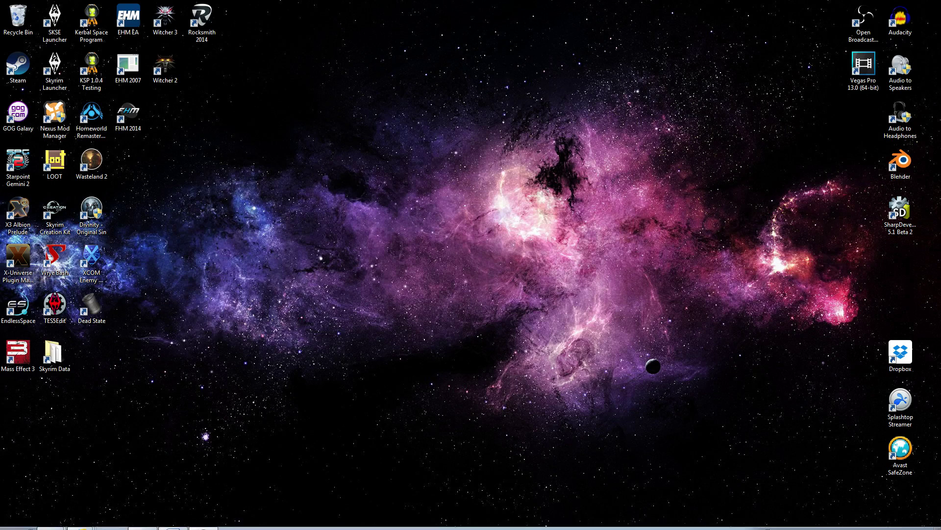
Open D:\Games\SteamLibrary\SteamApps\common\Kerbal Space Program in Windows Explorer
{"action": "mouse_move", "coordinate": [49, 525]}
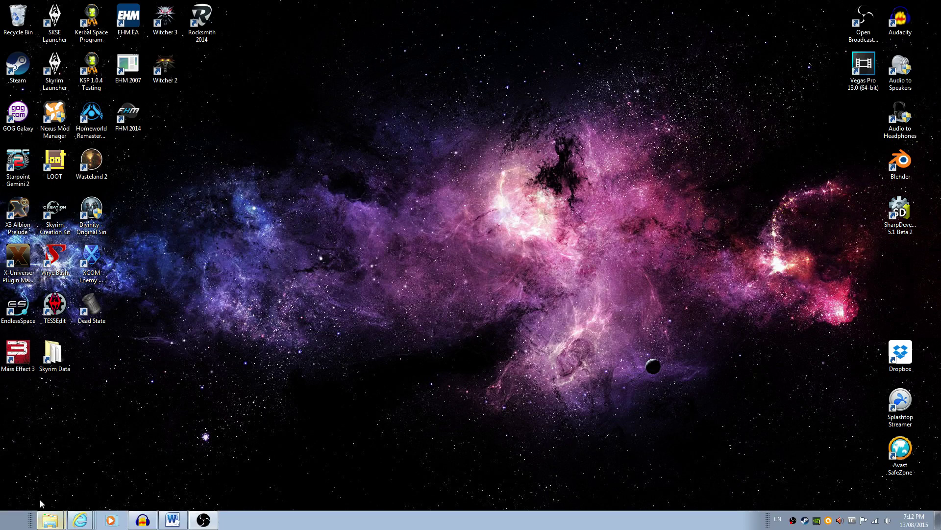
{"action": "left_click", "coordinate": [50, 520]}
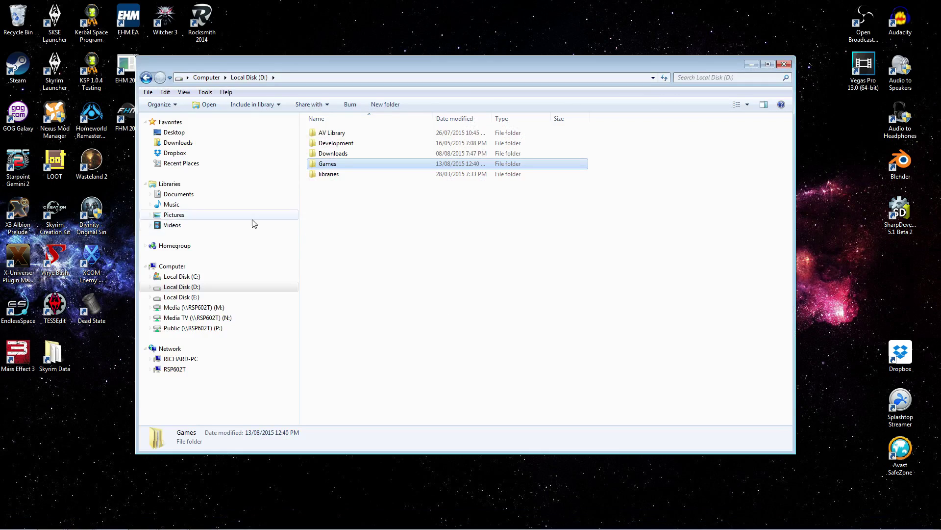
{"action": "double_click", "coordinate": [351, 164]}
{"action": "double_click", "coordinate": [342, 269]}
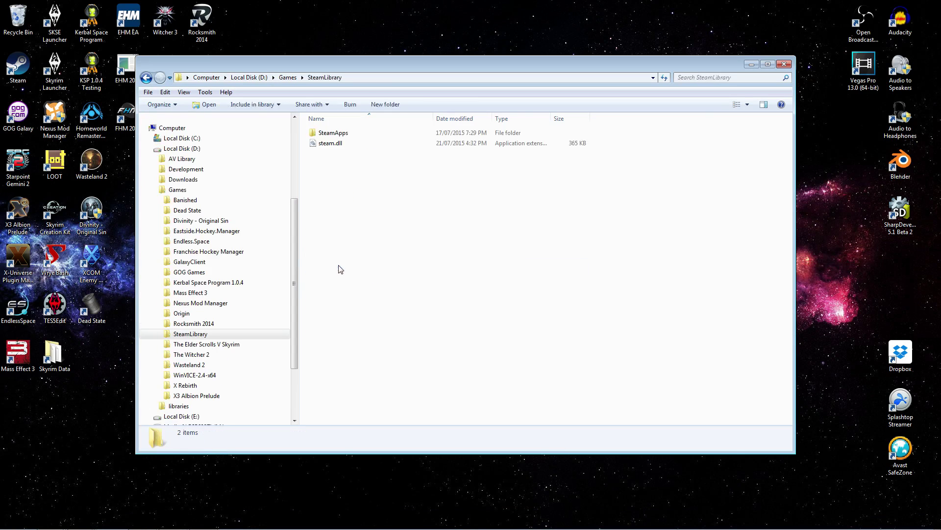
{"action": "double_click", "coordinate": [342, 132]}
{"action": "double_click", "coordinate": [342, 132]}
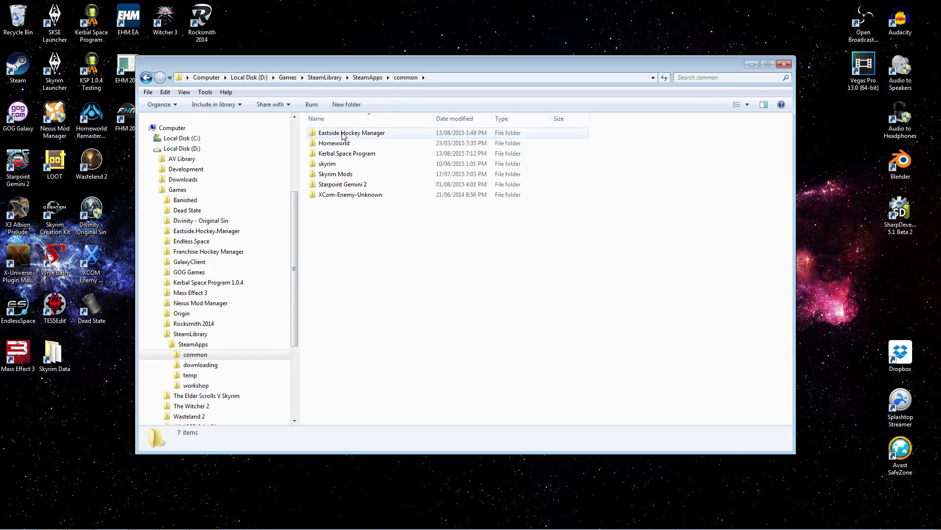
{"action": "double_click", "coordinate": [358, 154]}
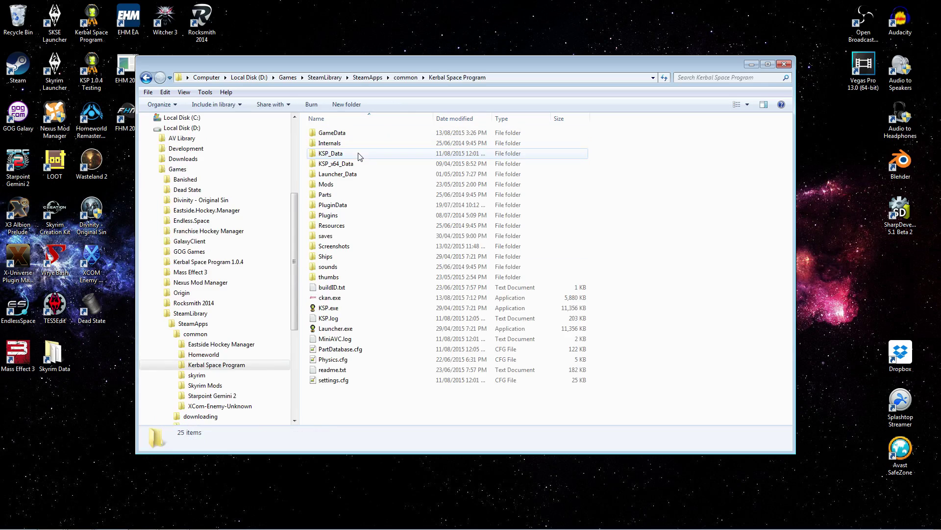
Send ckan.exe to the desktop as a shortcut and minimise the Explorer window
{"action": "right_click", "coordinate": [335, 300]}
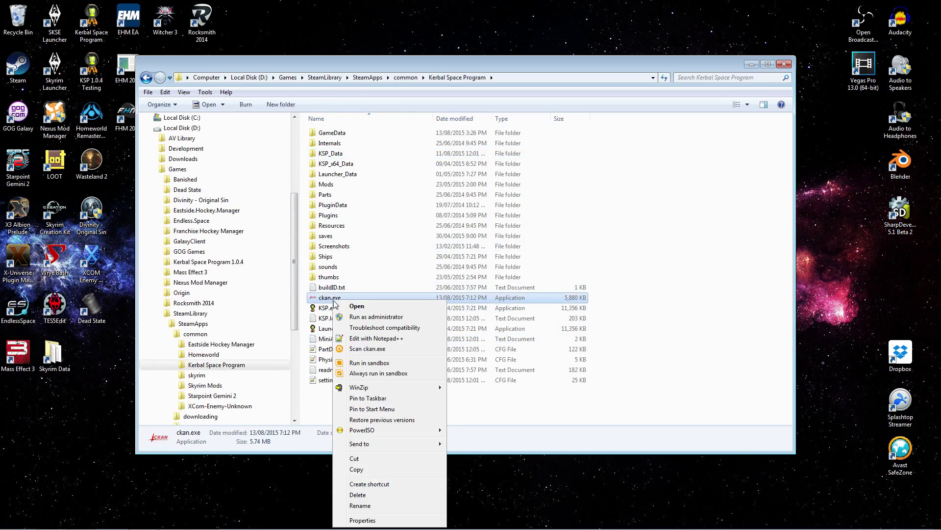
{"action": "mouse_move", "coordinate": [426, 444]}
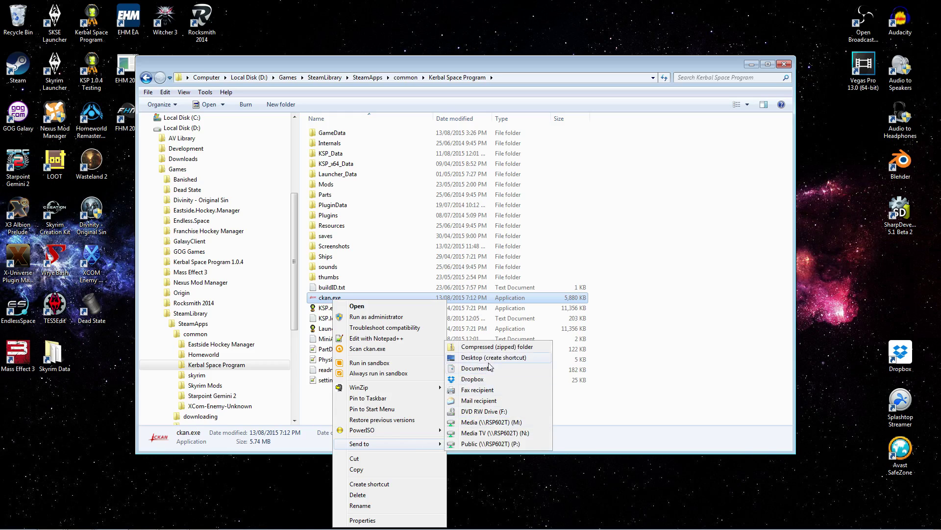
{"action": "left_click", "coordinate": [494, 357]}
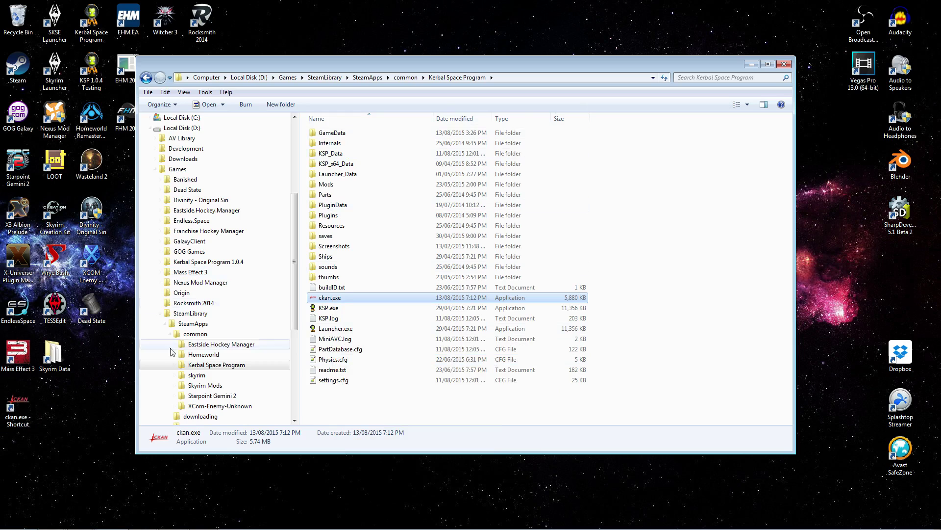
{"action": "left_click", "coordinate": [752, 66]}
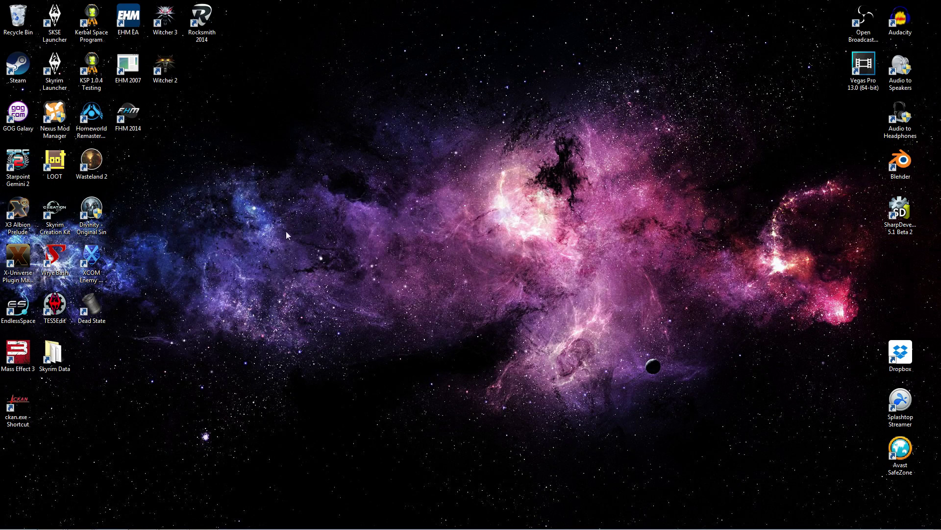
Launch CKAN from the ckan.exe desktop shortcut, allowing it past the security warning
{"action": "double_click", "coordinate": [18, 406]}
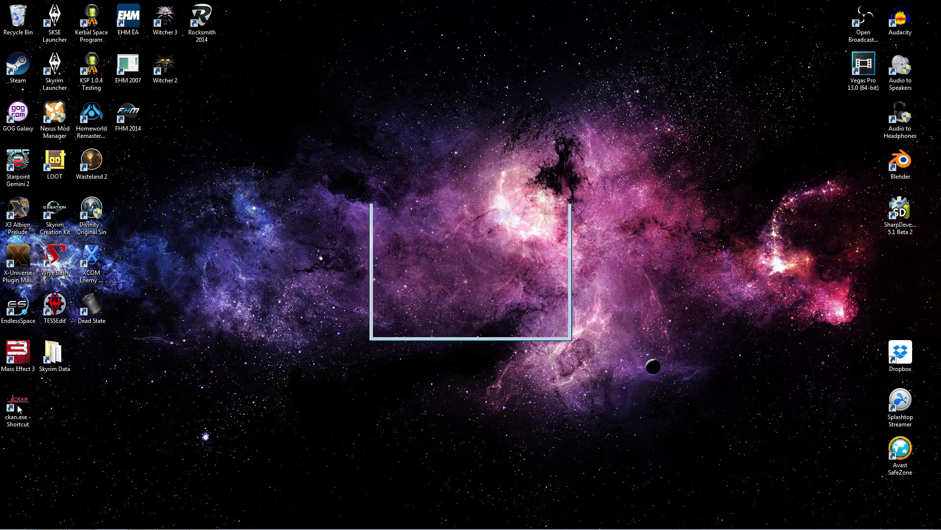
{"action": "left_click", "coordinate": [504, 282]}
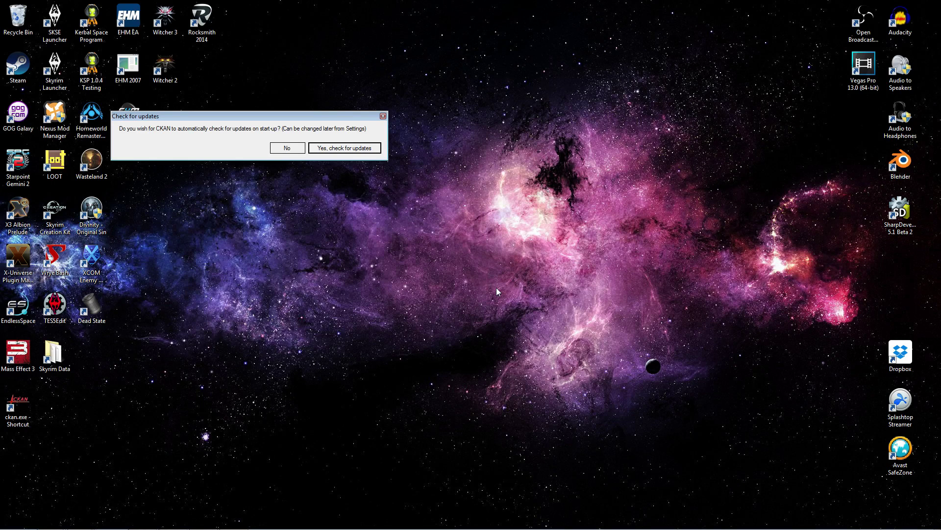
Accept checking for updates and refreshing the mod list on every CKAN load
{"action": "left_click", "coordinate": [334, 148]}
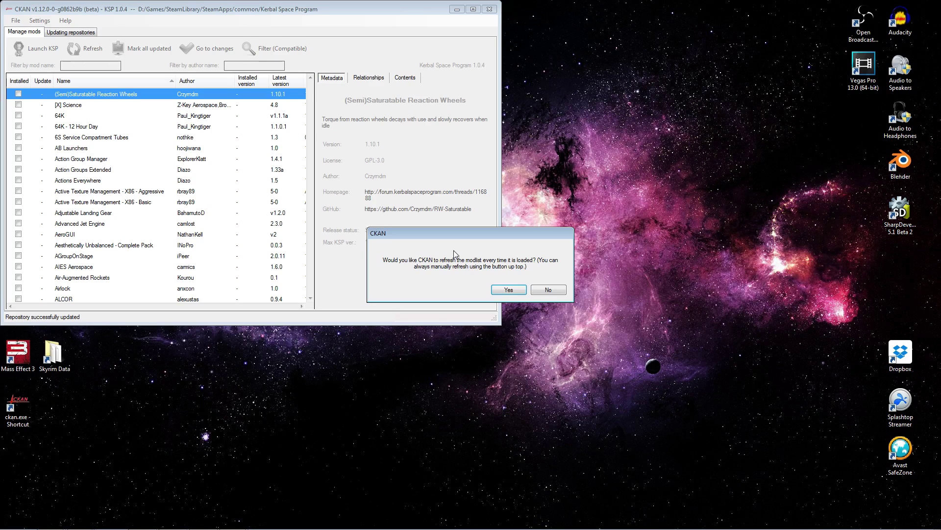
{"action": "left_click", "coordinate": [509, 289]}
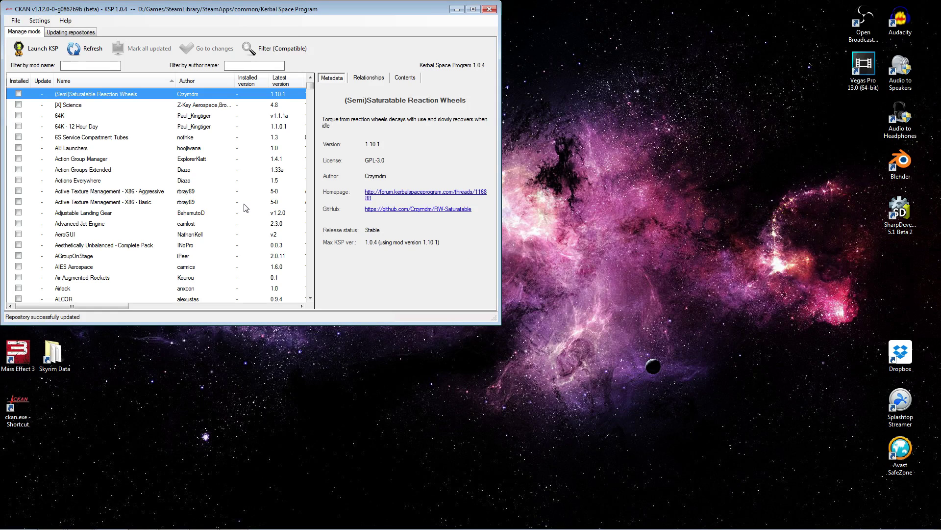
Centre and enlarge CKAN to show Max KSP version and Description columns, then check the repository log
{"action": "left_click_drag", "start_coordinate": [215, 10], "coordinate": [298, 90]}
{"action": "left_click_drag", "start_coordinate": [581, 403], "coordinate": [796, 452]}
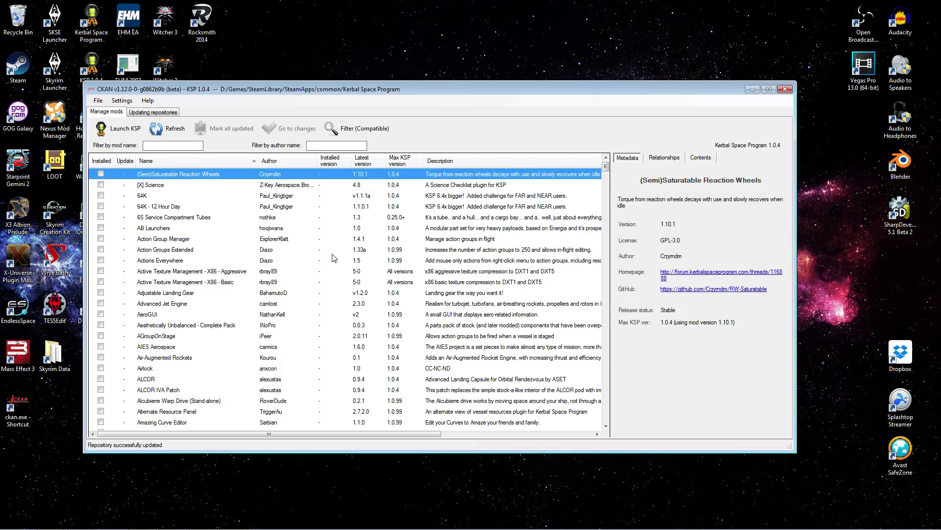
{"action": "mouse_move", "coordinate": [606, 166]}
{"action": "left_mouse_down"}
{"action": "mouse_move", "coordinate": [619, 287]}
{"action": "mouse_move", "coordinate": [607, 426]}
{"action": "mouse_move", "coordinate": [607, 167]}
{"action": "left_mouse_up"}
{"action": "left_click", "coordinate": [146, 112]}
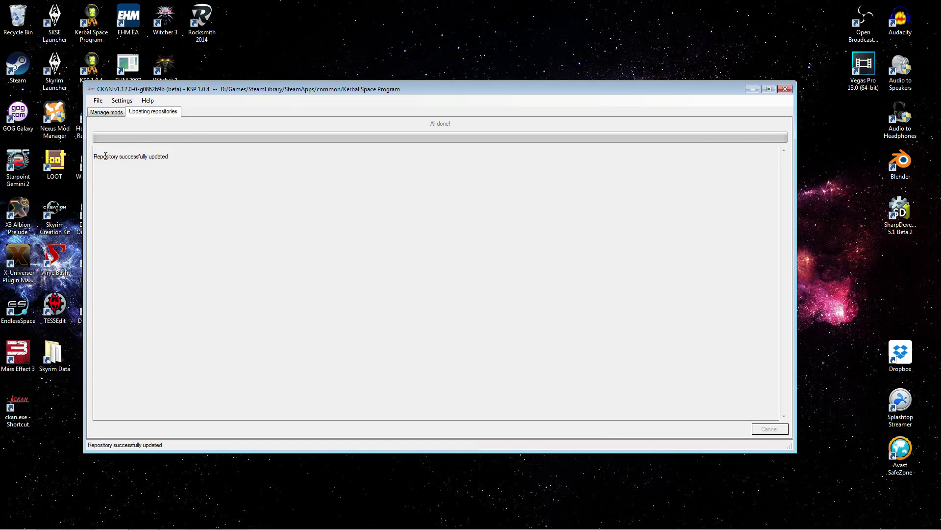
{"action": "left_click", "coordinate": [110, 114]}
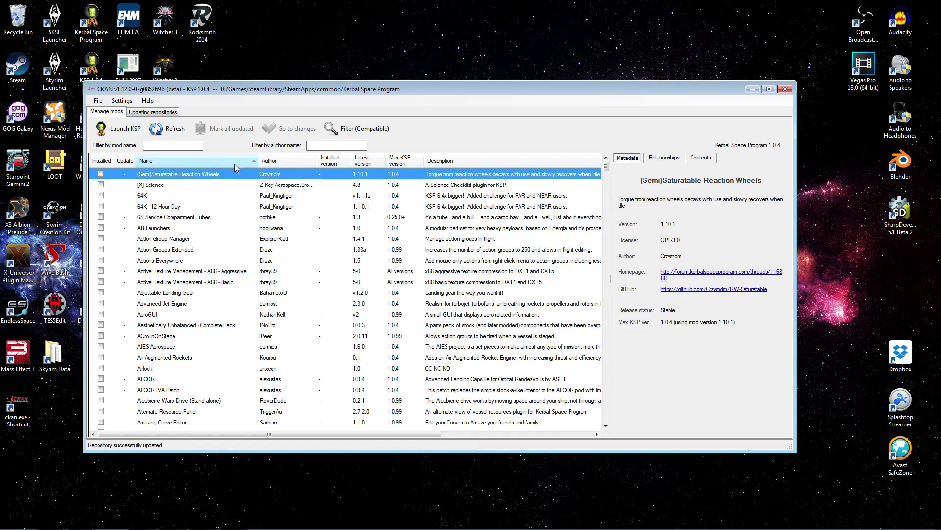
{"action": "left_click", "coordinate": [290, 162]}
{"action": "left_click", "coordinate": [208, 161]}
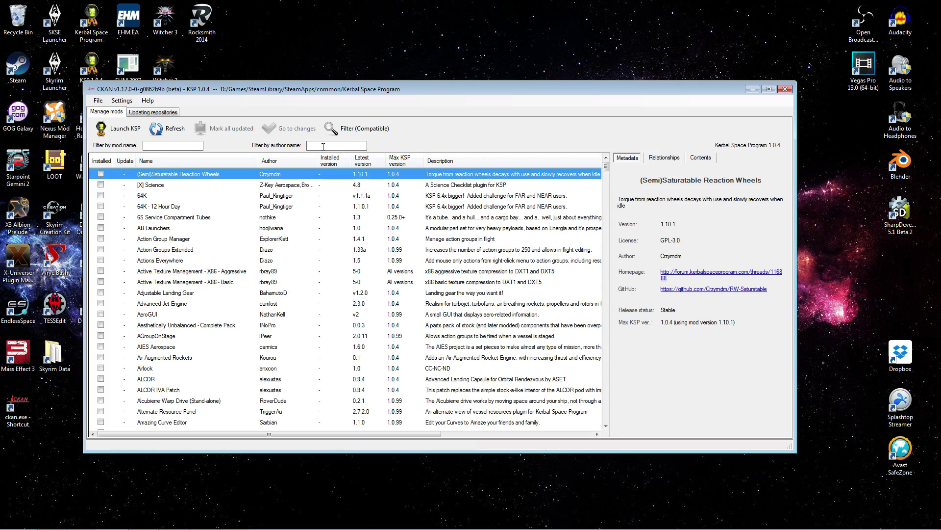
{"action": "left_click", "coordinate": [323, 146]}
{"action": "type", "text": "r"}
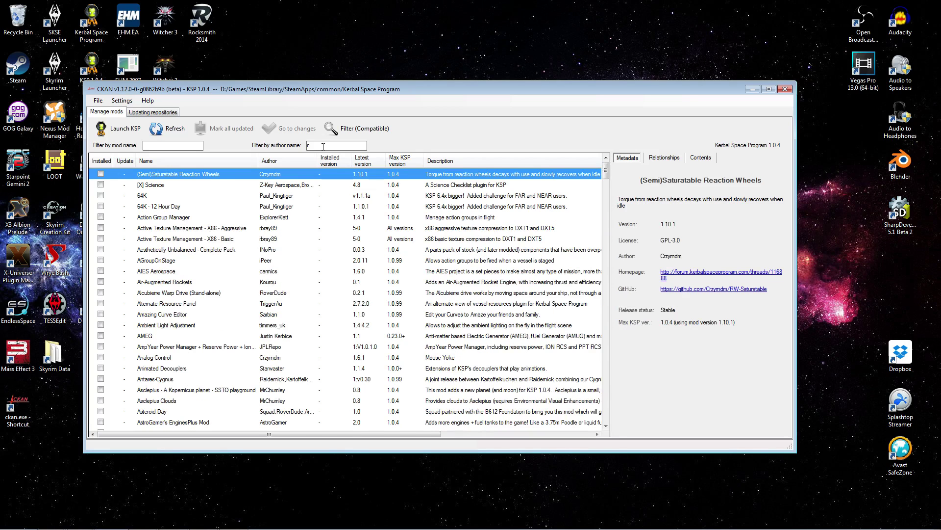
{"action": "type", "text": "bray"}
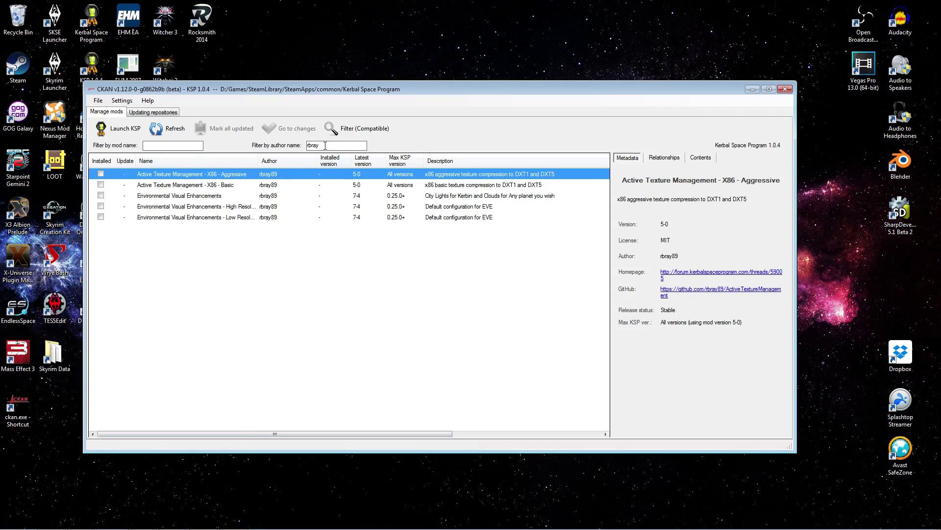
{"action": "key", "text": "BackSpace"}
{"action": "key", "text": "BackSpace"}
{"action": "key", "text": "BackSpace"}
{"action": "key", "text": "BackSpace"}
{"action": "key", "text": "BackSpace"}
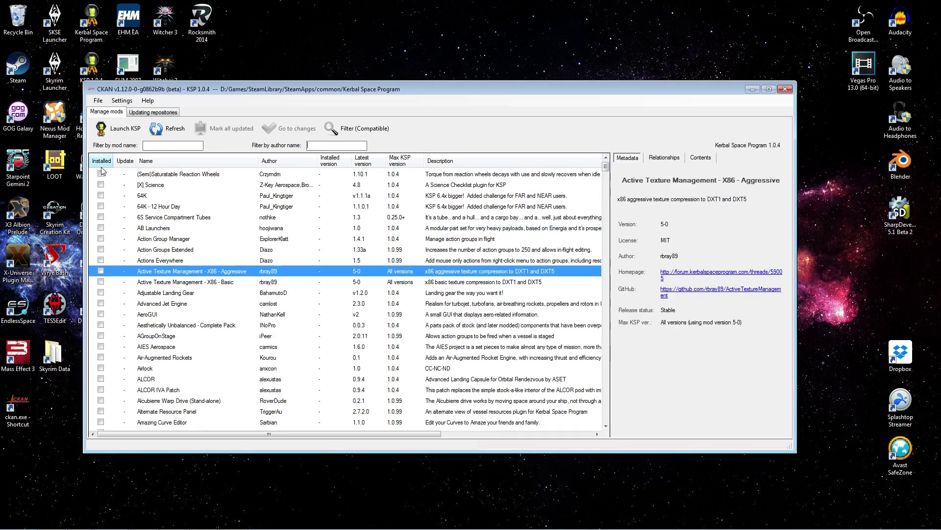
{"action": "left_click", "coordinate": [171, 161]}
{"action": "left_click", "coordinate": [228, 174]}
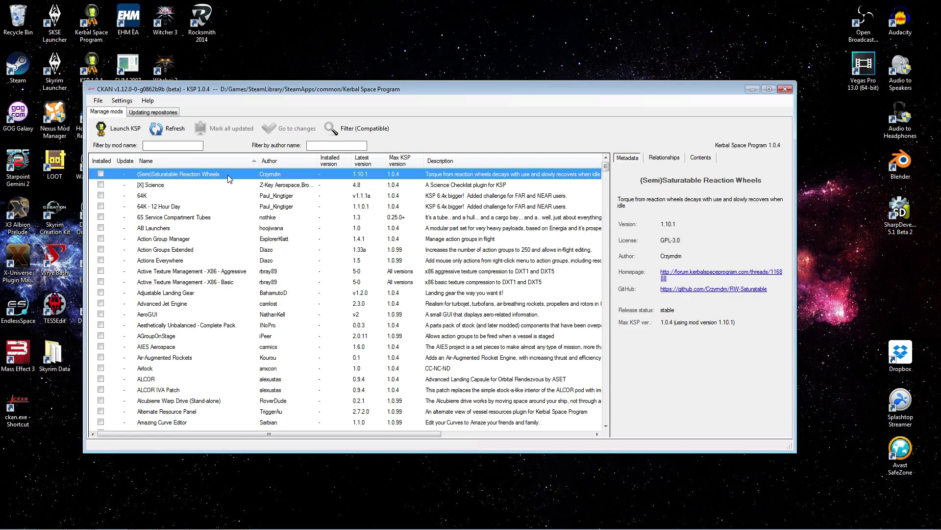
Jump to the 'ker' mods and select Kerbal Attachment System 0.5.4 to view its details
{"action": "left_click", "coordinate": [175, 296]}
{"action": "type", "text": "ker"}
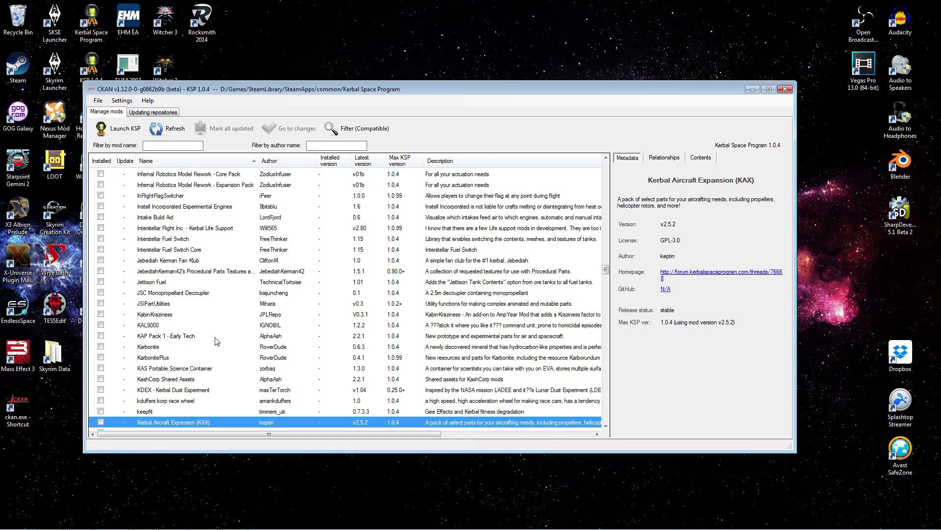
{"action": "scroll", "coordinate": [221, 338], "scroll_direction": "down", "scroll_amount": 6}
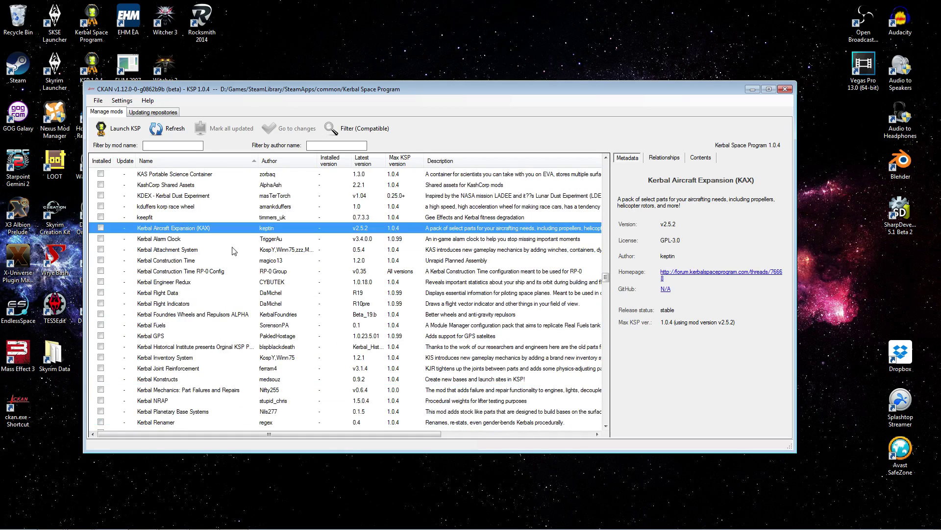
{"action": "left_click", "coordinate": [161, 250]}
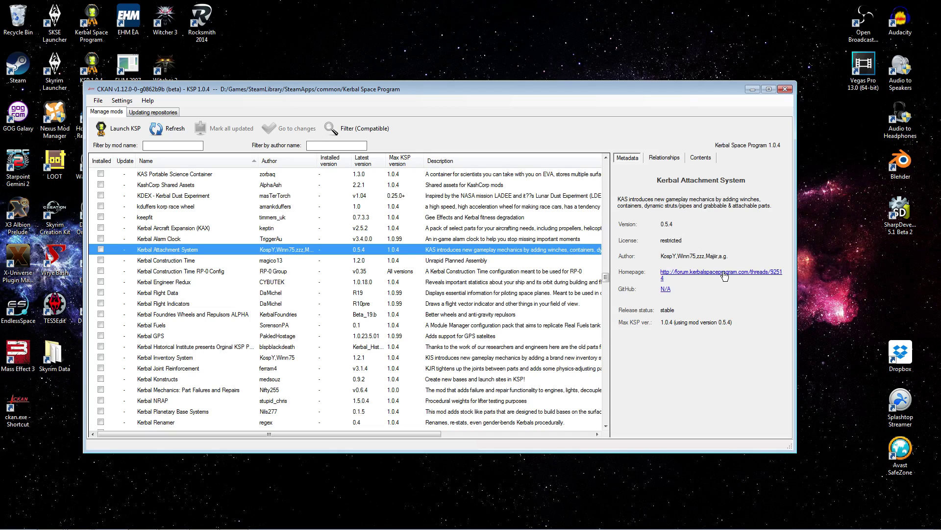
Review KAS's dependencies, suggestions and conflicts, then view its uncached Contents
{"action": "left_click", "coordinate": [663, 158]}
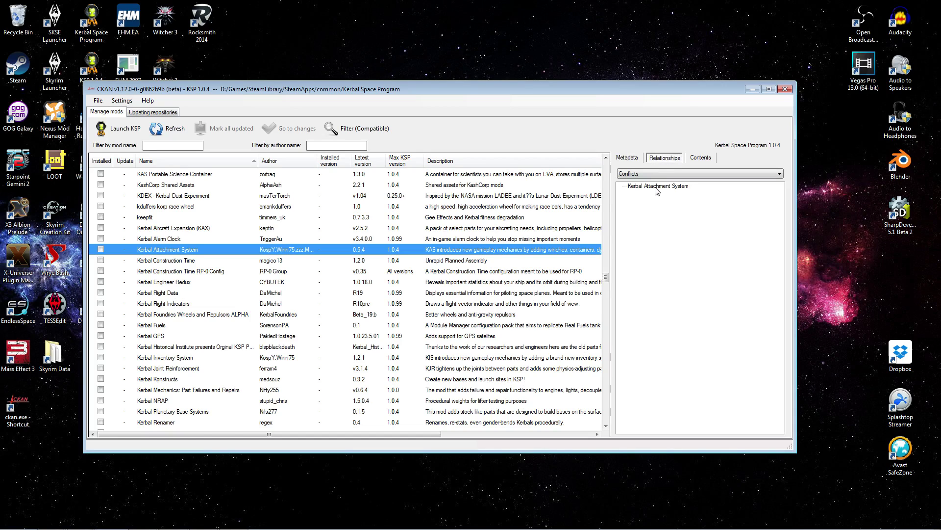
{"action": "left_click", "coordinate": [732, 174]}
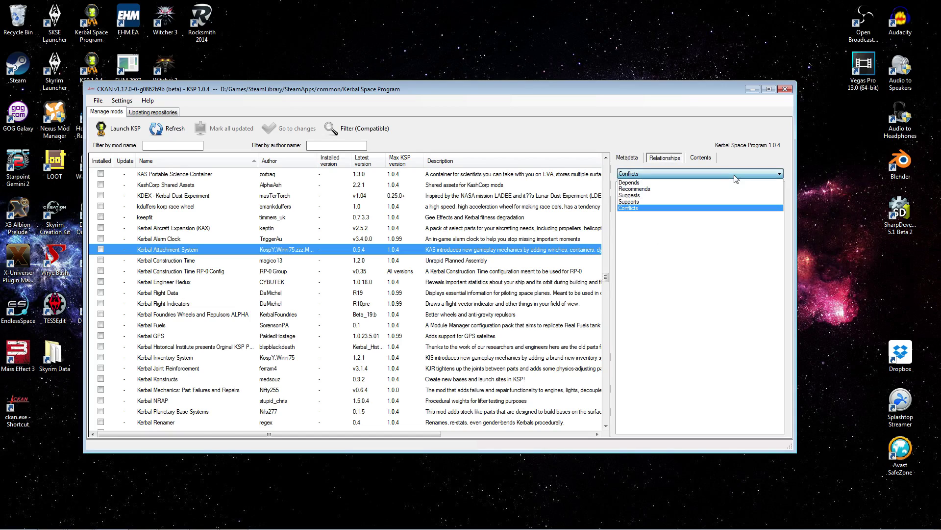
{"action": "left_click", "coordinate": [660, 184]}
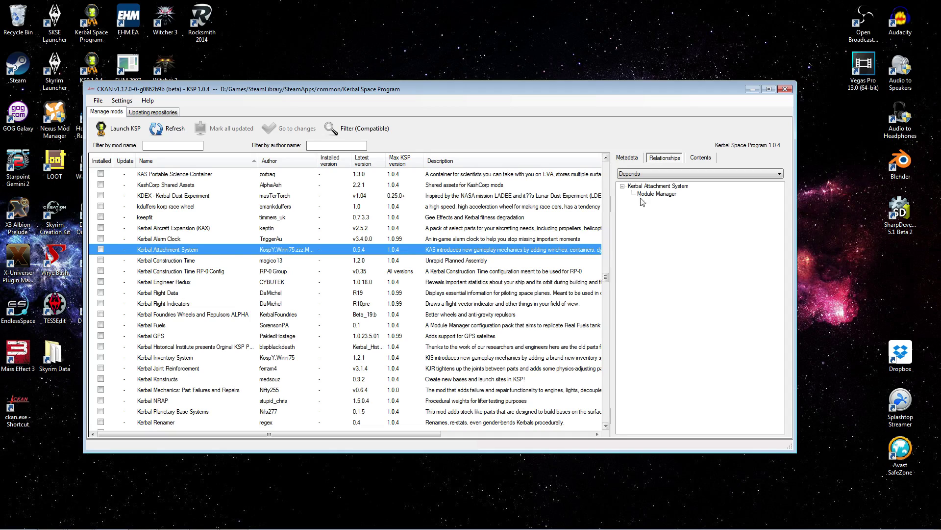
{"action": "left_click", "coordinate": [666, 175]}
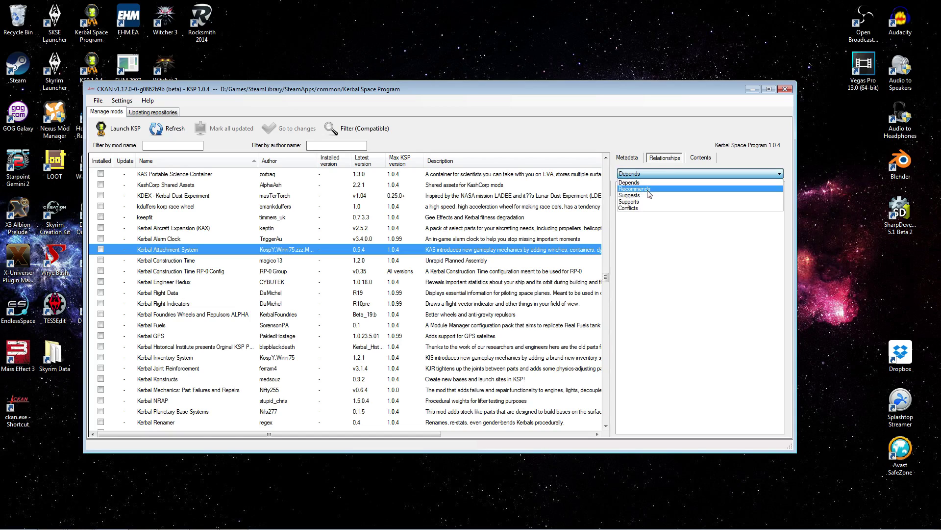
{"action": "left_click", "coordinate": [642, 195]}
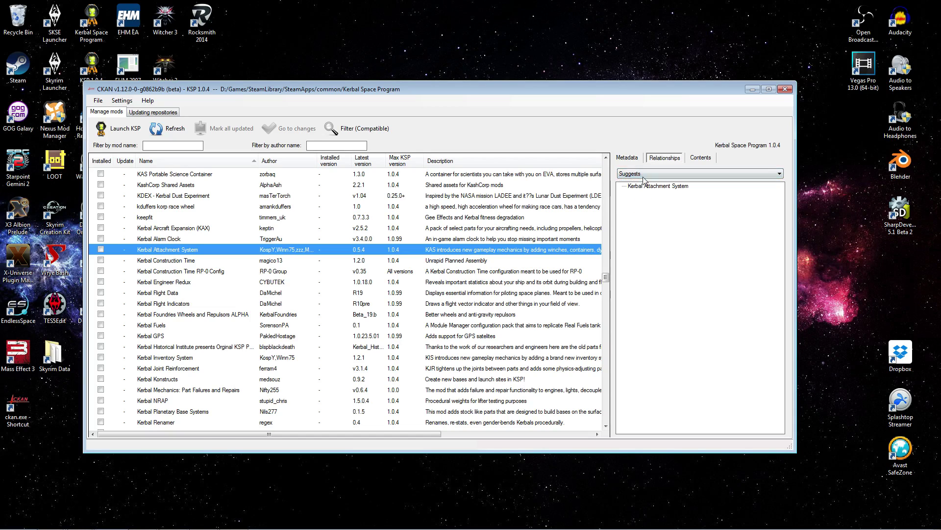
{"action": "left_click", "coordinate": [642, 173]}
{"action": "left_click", "coordinate": [641, 209]}
{"action": "left_click", "coordinate": [700, 158]}
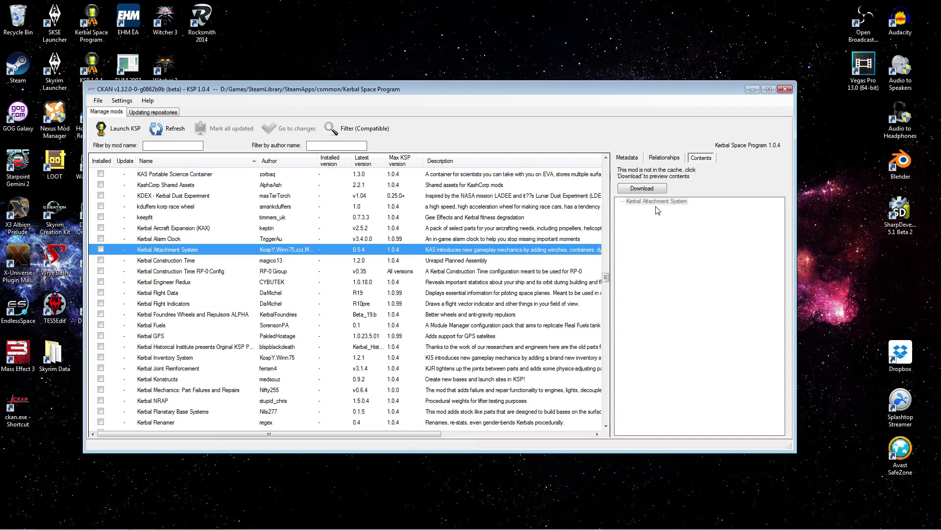
Install Kerbal Attachment System 0.5.4 with ModuleManager 2.6.7 and the recommended KIS 1.2.1
{"action": "left_click", "coordinate": [101, 228]}
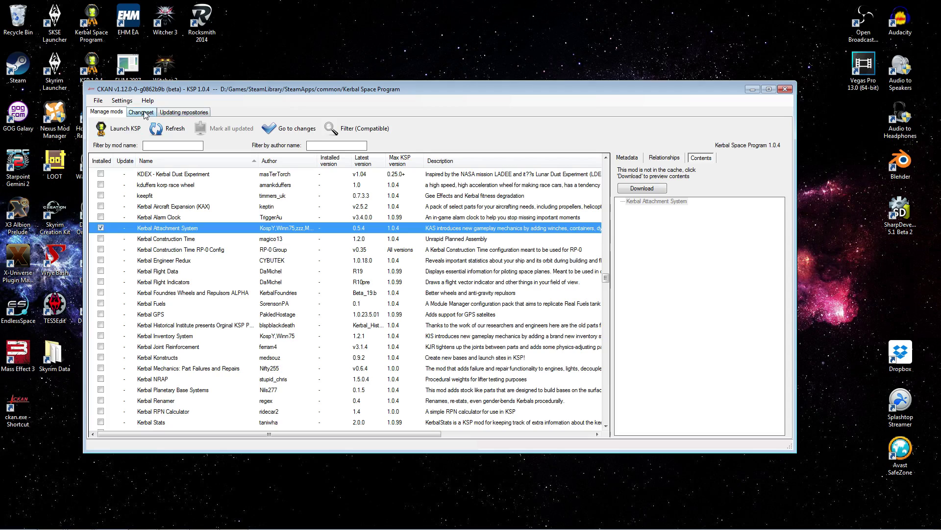
{"action": "left_click", "coordinate": [142, 113]}
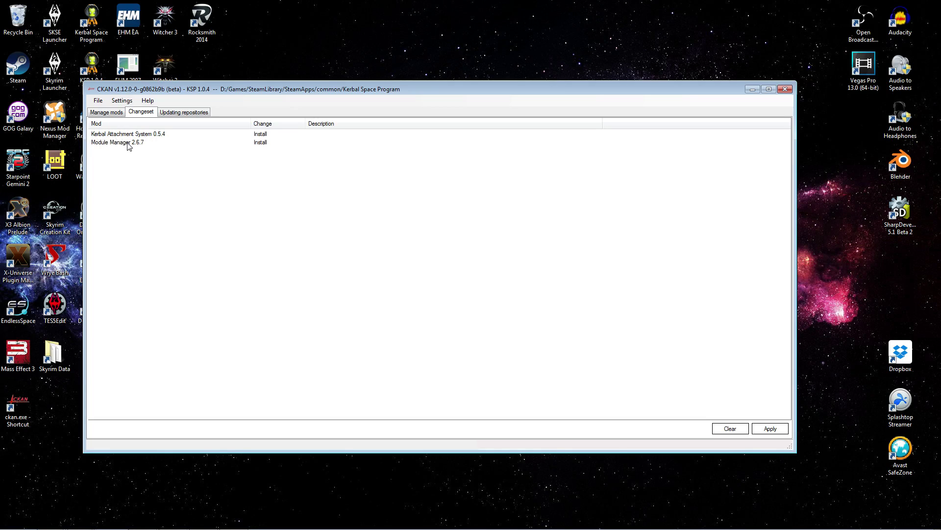
{"action": "left_click", "coordinate": [771, 429]}
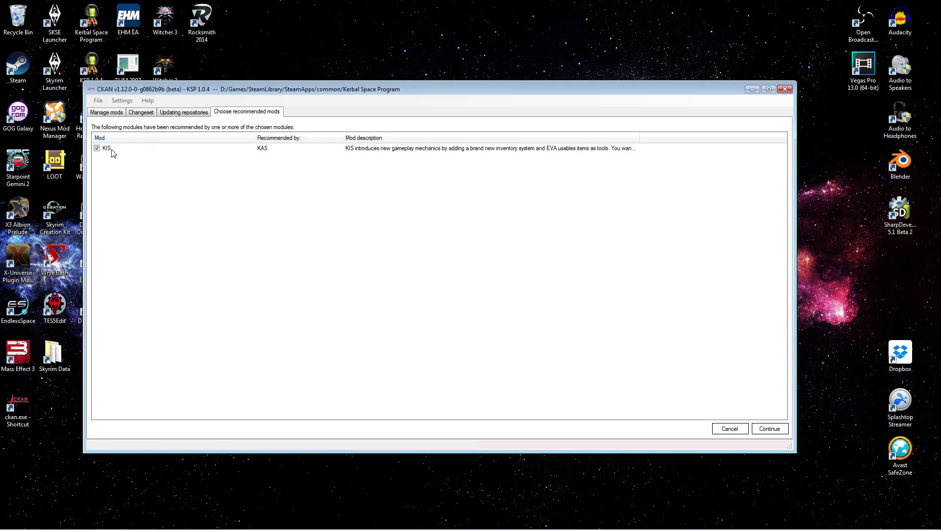
{"action": "left_click", "coordinate": [769, 428]}
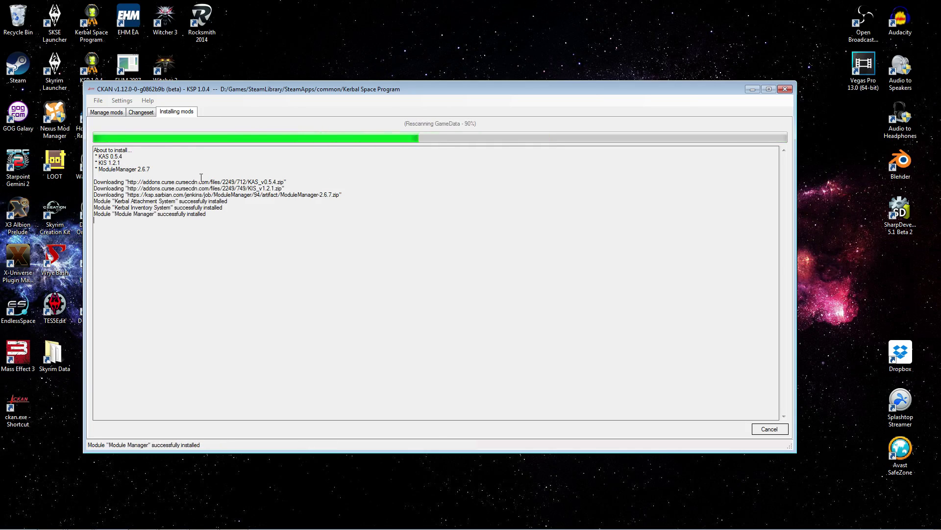
Sort installed mods to the top, browse KAS's Contents paths, then view its Metadata
{"action": "scroll", "coordinate": [219, 349], "scroll_direction": "down", "scroll_amount": 6}
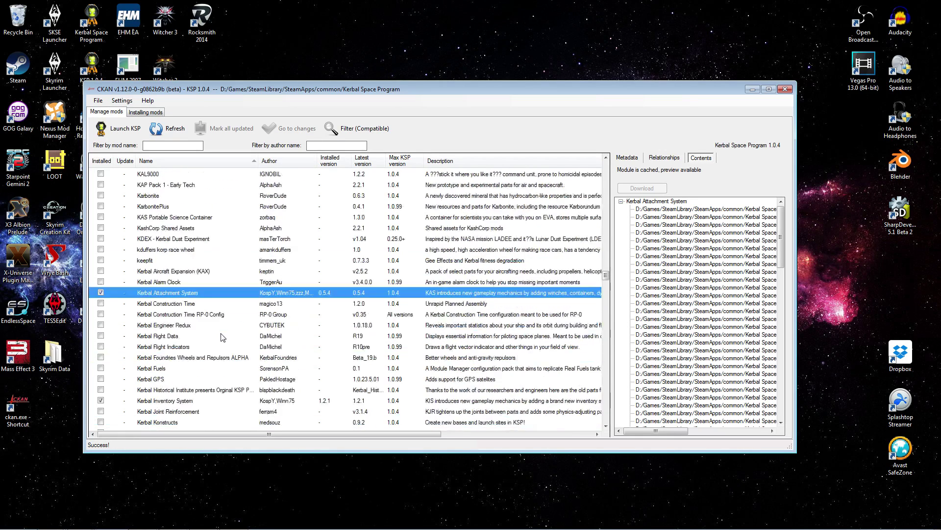
{"action": "left_click", "coordinate": [104, 162]}
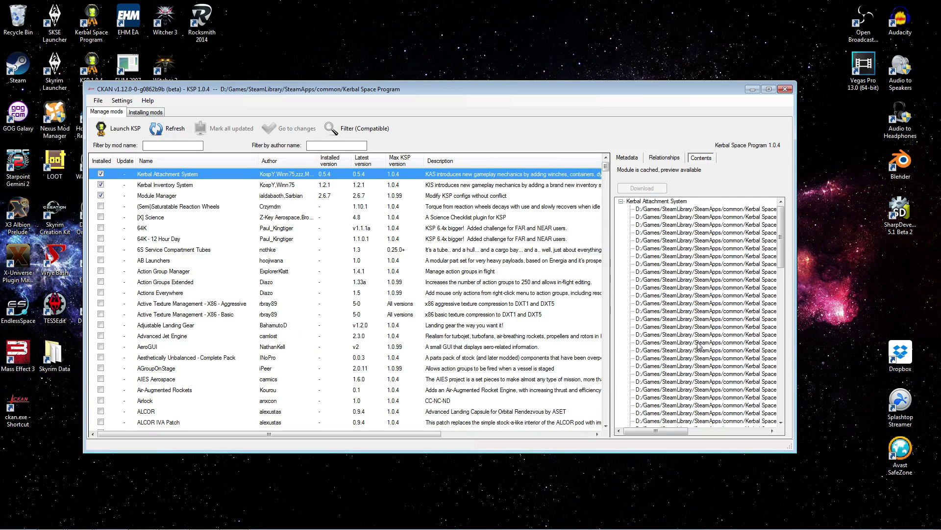
{"action": "left_click_drag", "start_coordinate": [661, 432], "coordinate": [726, 435]}
{"action": "left_click_drag", "start_coordinate": [780, 247], "coordinate": [781, 220]}
{"action": "left_click_drag", "start_coordinate": [727, 431], "coordinate": [646, 431]}
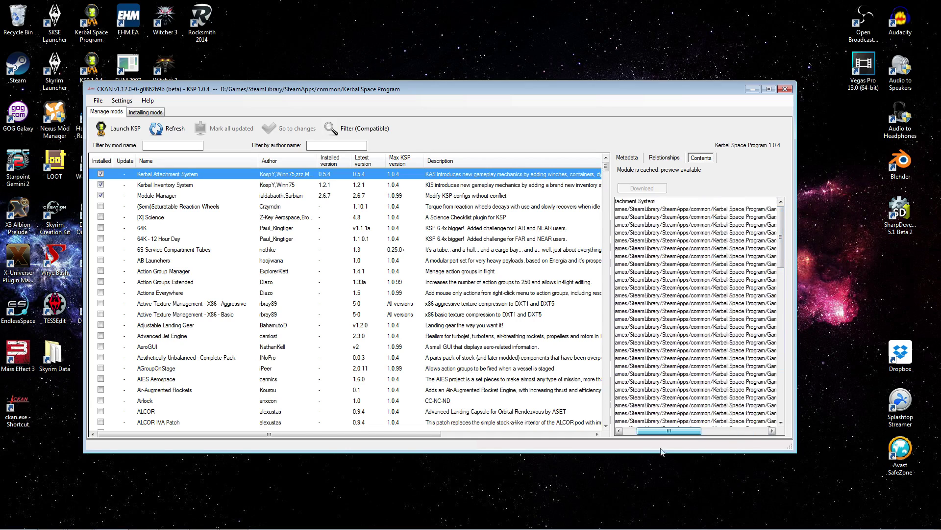
{"action": "left_click", "coordinate": [628, 158]}
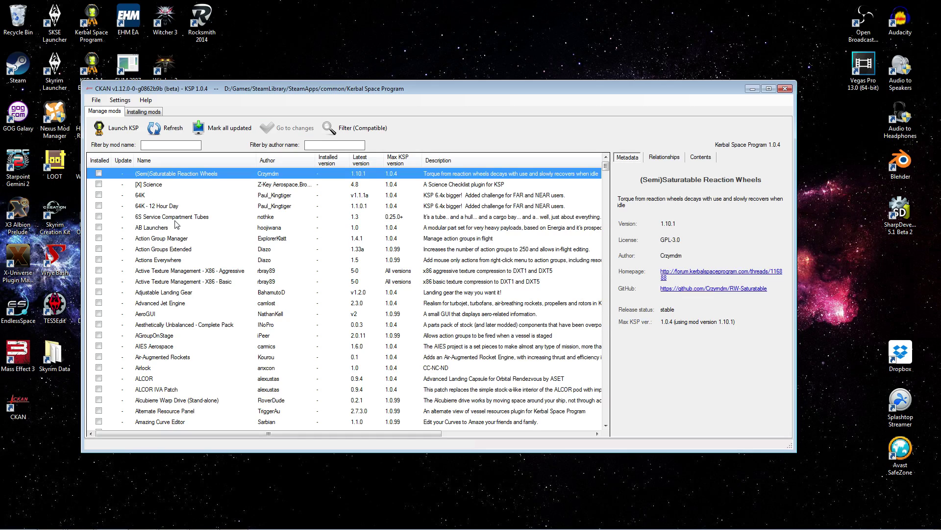
Filter to Upgradeable mods and mark Kerbal Inventory System for update from 1.2.1 to 1.2.2
{"action": "left_click", "coordinate": [100, 161]}
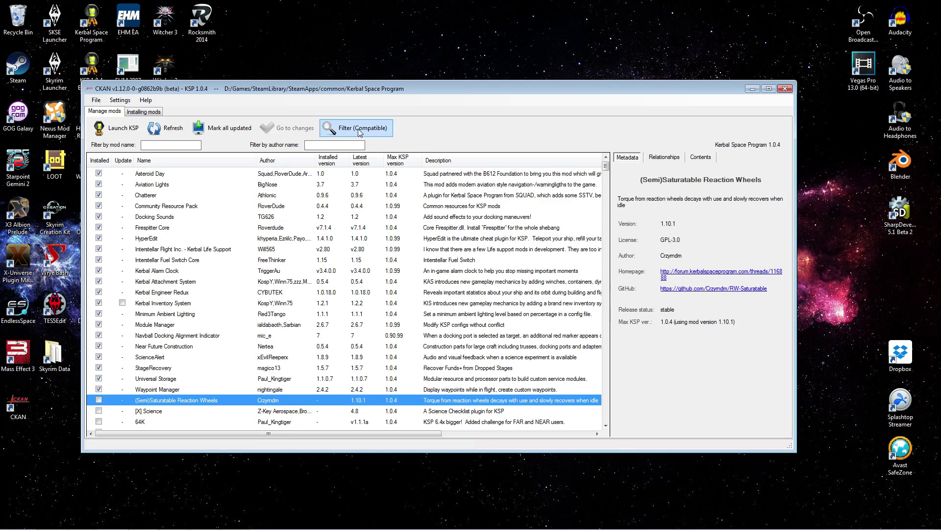
{"action": "left_click", "coordinate": [360, 133]}
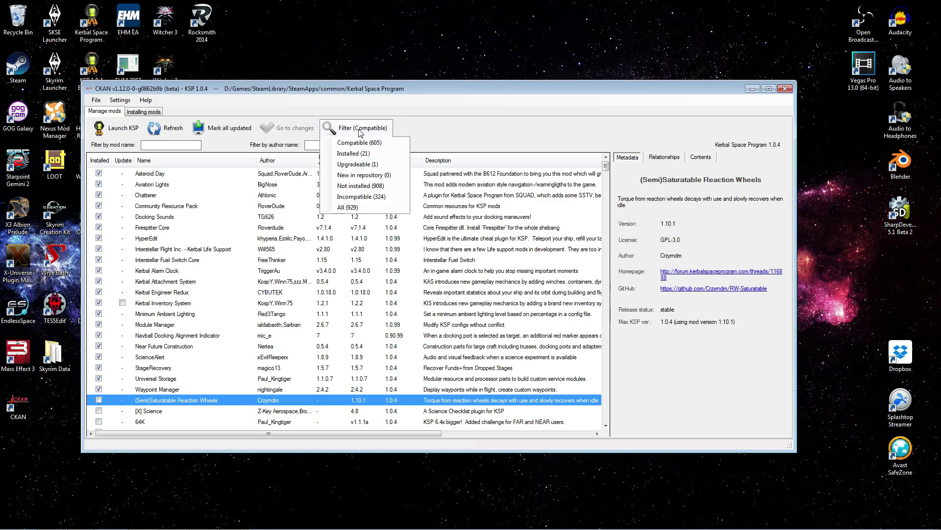
{"action": "left_click", "coordinate": [360, 164]}
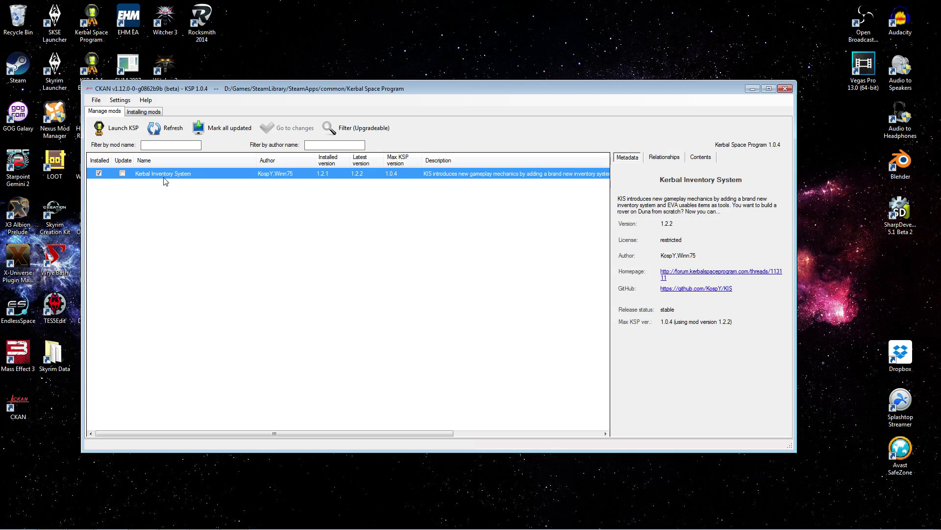
{"action": "left_click", "coordinate": [123, 174]}
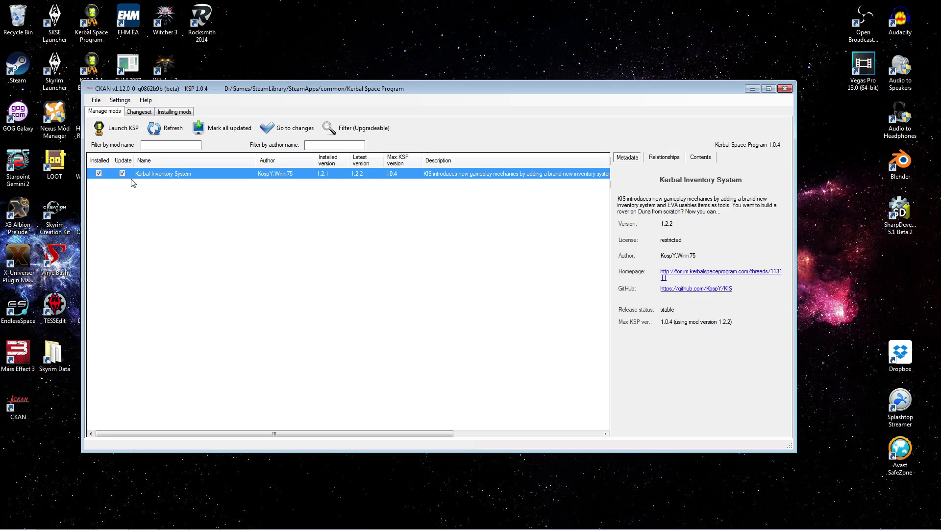
Apply the Kerbal Inventory System 1.2.2 update and set the filter back to Compatible
{"action": "left_click", "coordinate": [146, 116]}
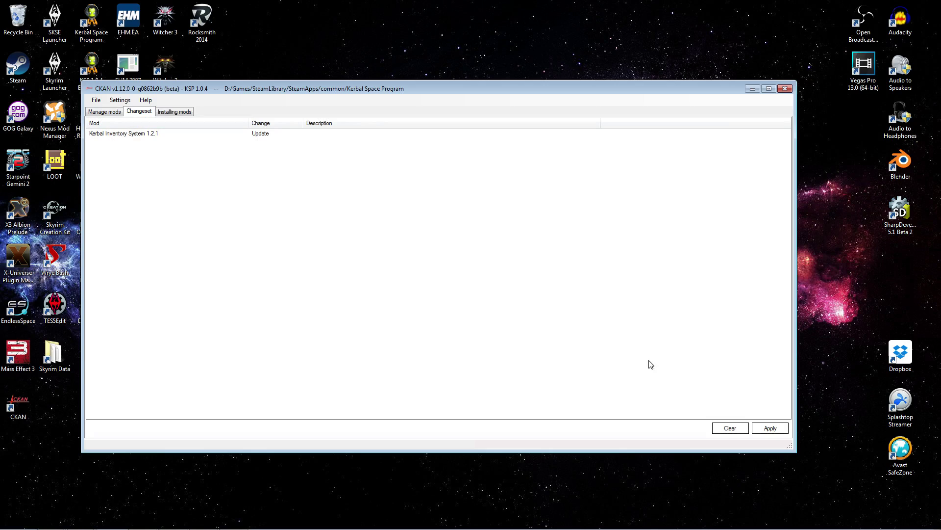
{"action": "left_click", "coordinate": [762, 429]}
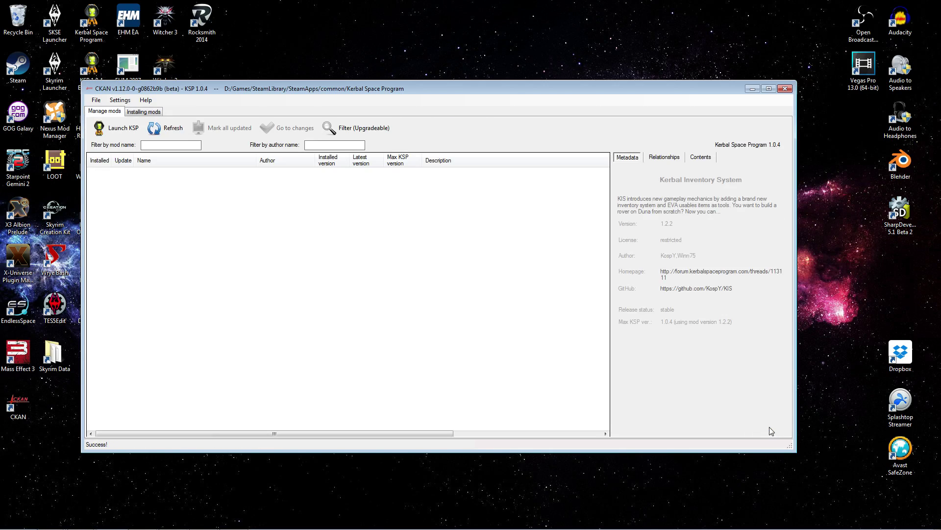
{"action": "left_click", "coordinate": [361, 128]}
{"action": "left_click", "coordinate": [353, 142]}
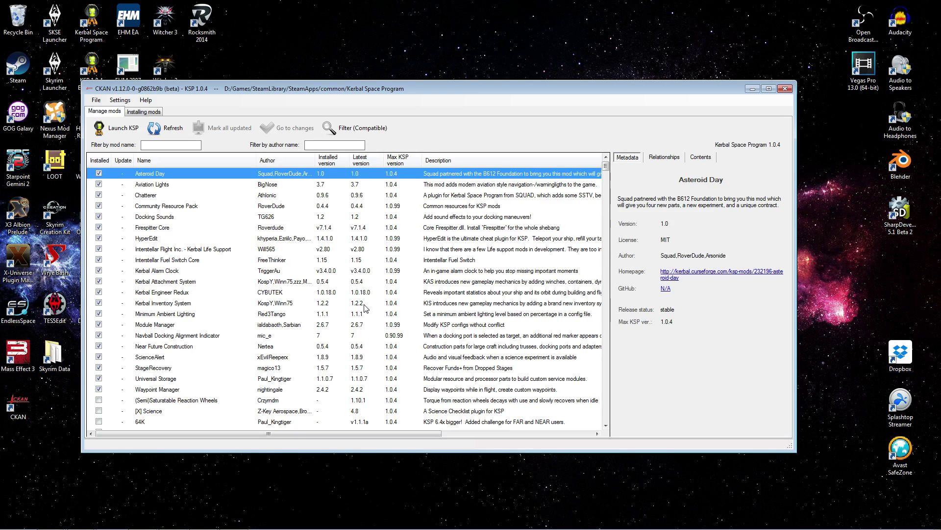
Mark ScienceAlert 1.8.9 for removal, apply the uninstall, and scroll back to the top
{"action": "left_click", "coordinate": [178, 359]}
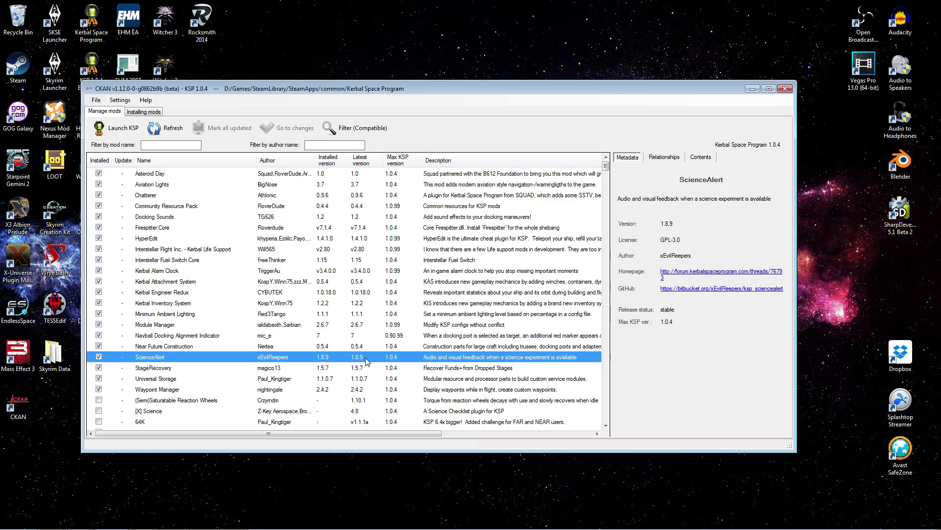
{"action": "left_click", "coordinate": [98, 357]}
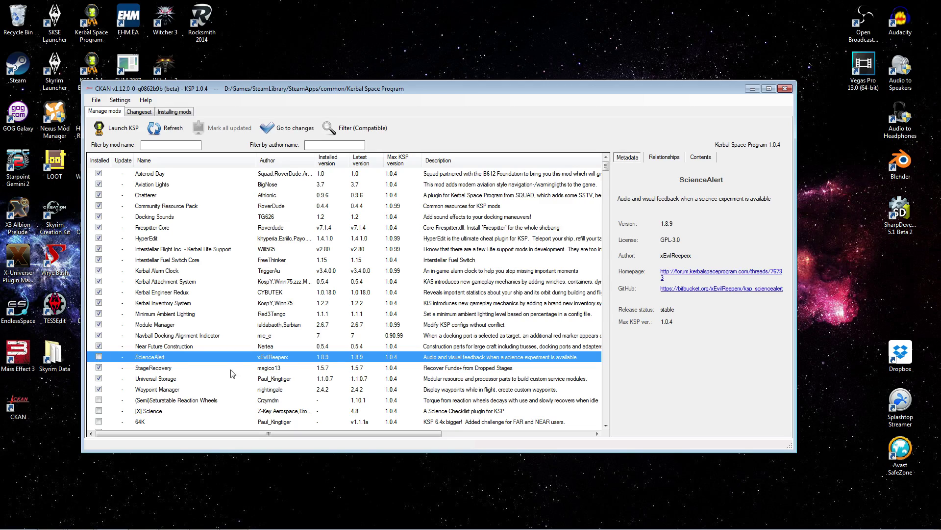
{"action": "left_click", "coordinate": [140, 112]}
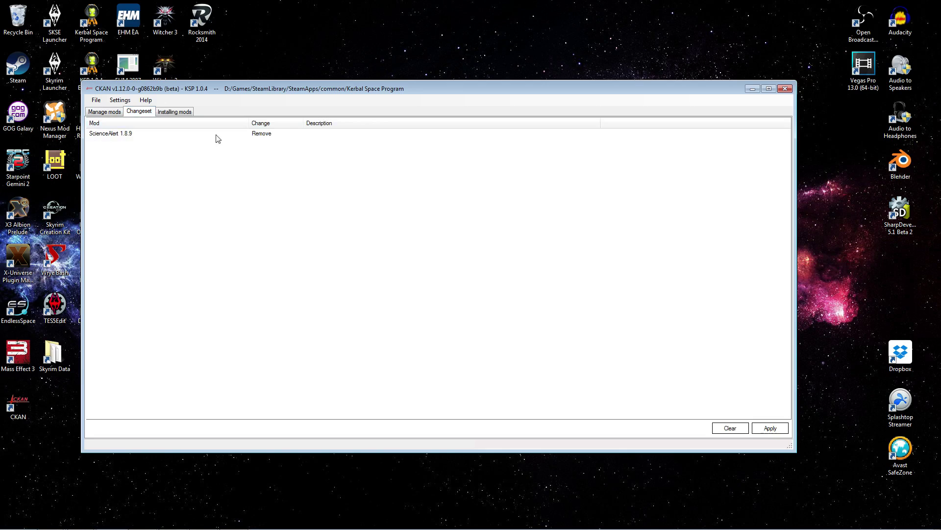
{"action": "left_click", "coordinate": [772, 430]}
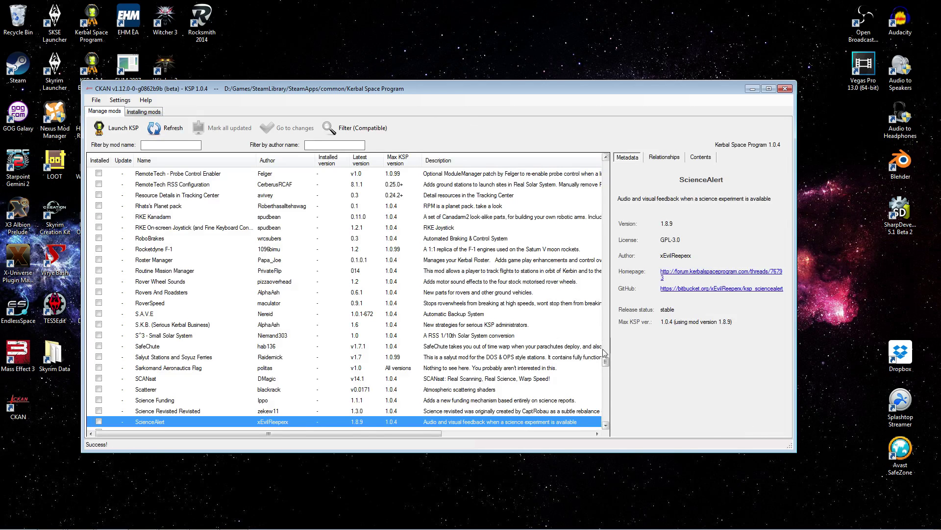
{"action": "scroll", "coordinate": [278, 223], "scroll_direction": "down", "scroll_amount": 3}
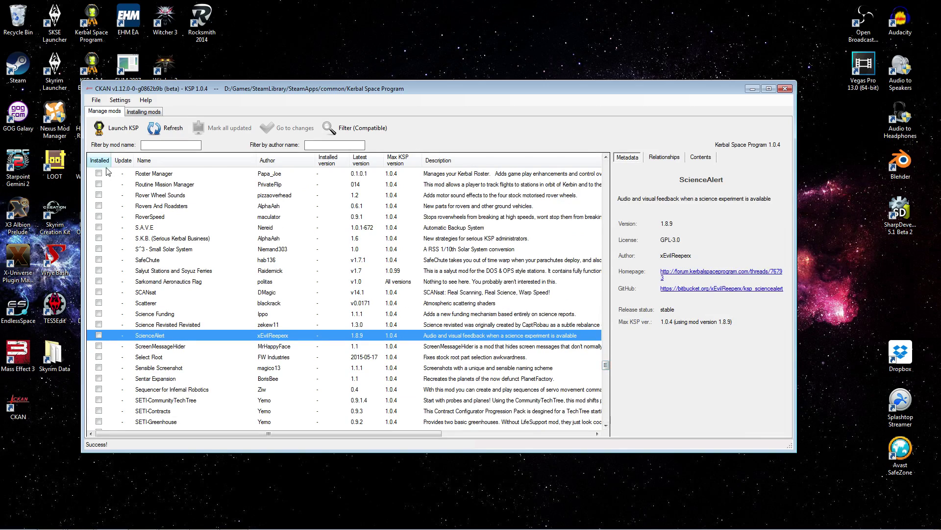
{"action": "scroll", "coordinate": [123, 177], "scroll_direction": "up", "scroll_amount": 3}
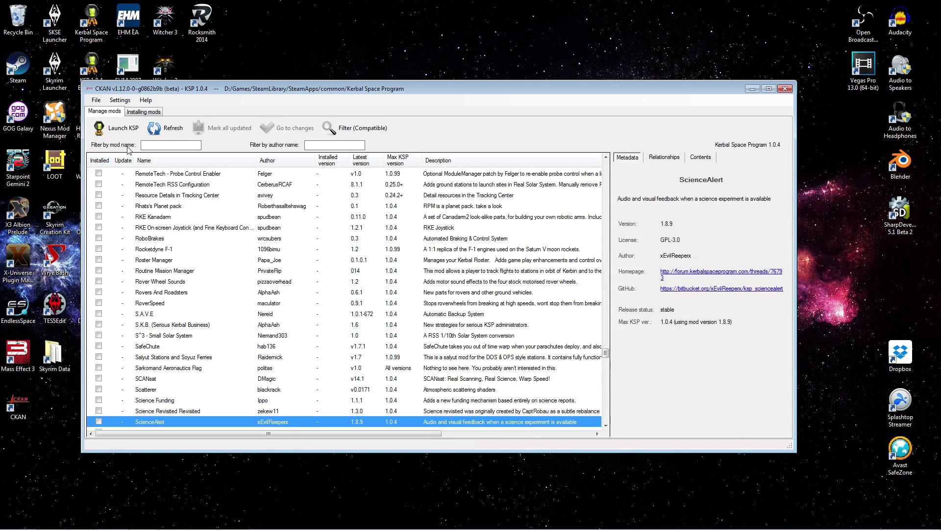
{"action": "left_click_drag", "start_coordinate": [611, 366], "coordinate": [607, 167]}
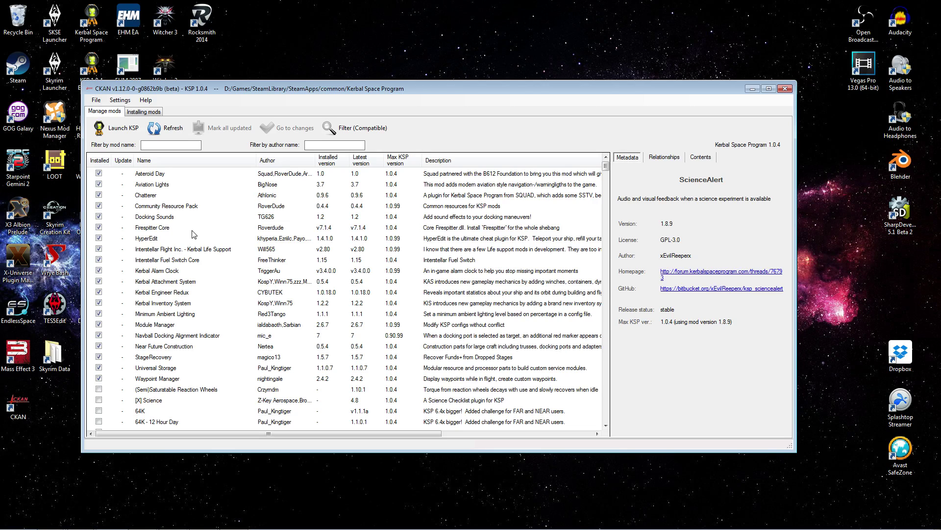
Exit CKAN and switch to Explorer showing Local Disk (D:)
{"action": "left_click", "coordinate": [97, 101]}
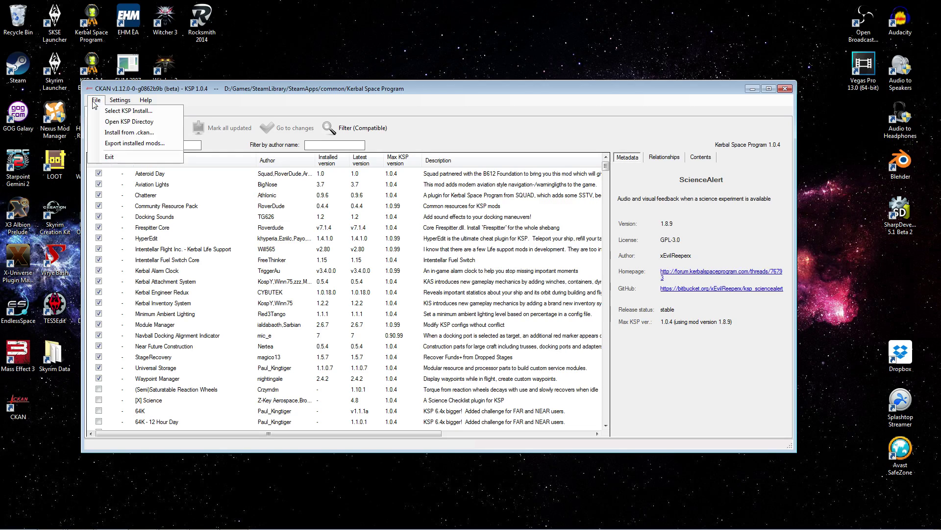
{"action": "left_click", "coordinate": [118, 157]}
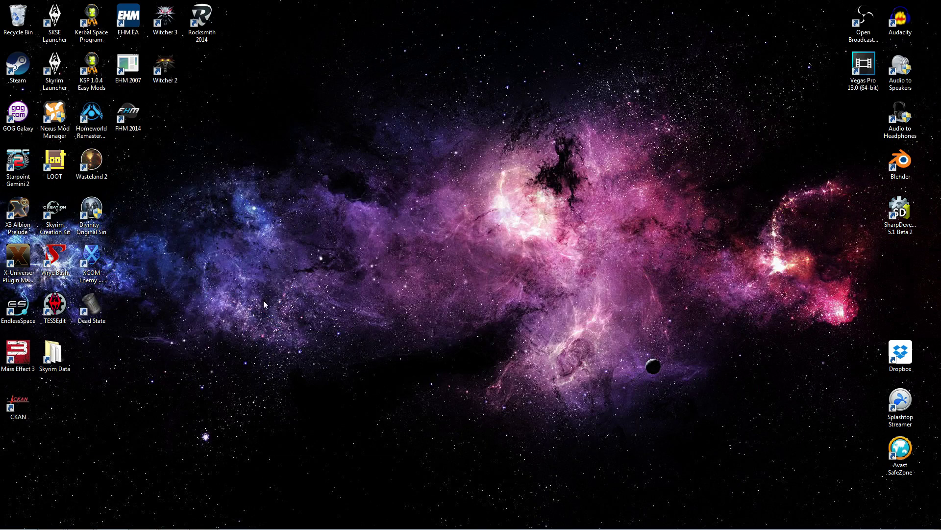
{"action": "mouse_move", "coordinate": [52, 527]}
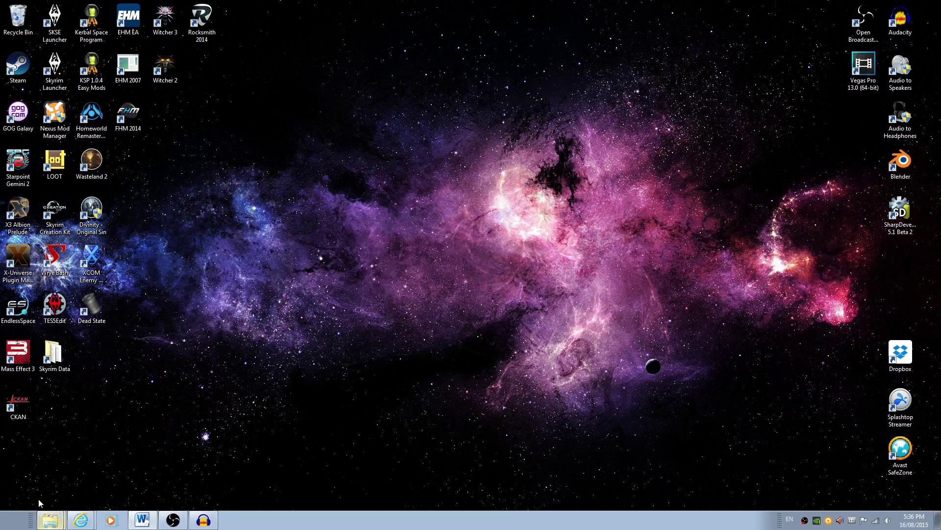
{"action": "key", "text": "alt+Tab"}
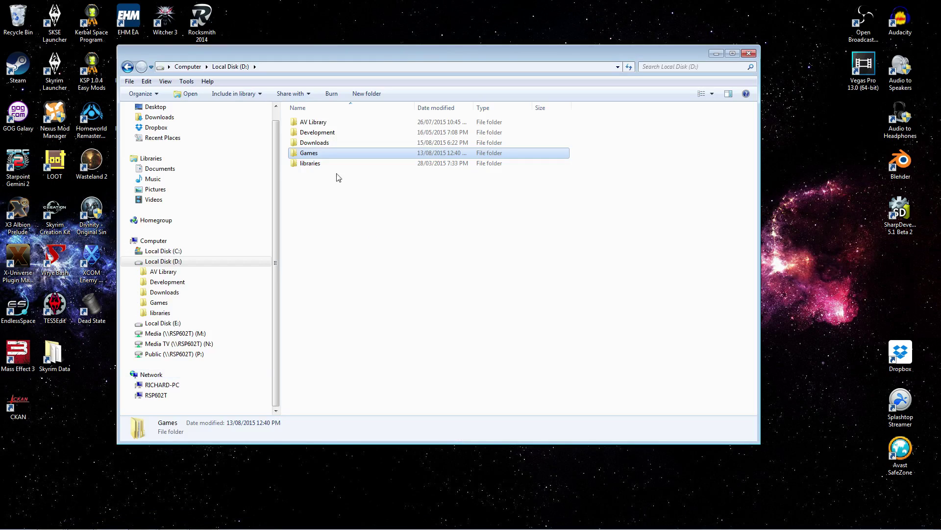
Browse to Games\SteamLibrary\SteamApps\common\Kerbal Space Program\Mods and select ScienceAlert-1.8.7.zip
{"action": "double_click", "coordinate": [334, 153]}
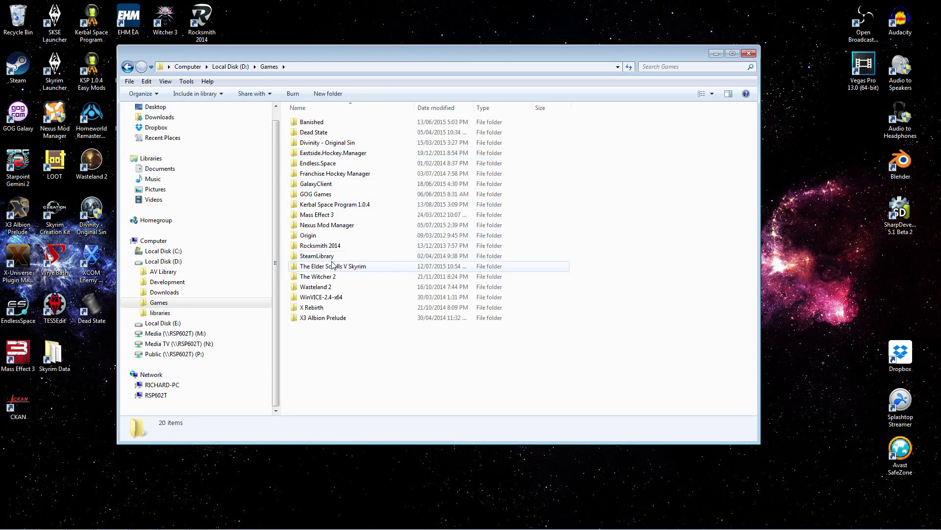
{"action": "double_click", "coordinate": [319, 256]}
{"action": "double_click", "coordinate": [314, 122]}
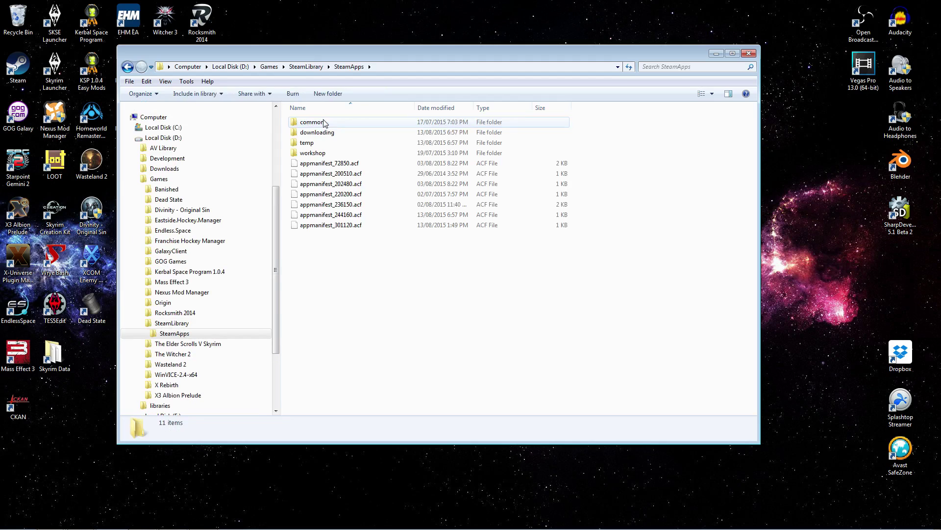
{"action": "double_click", "coordinate": [321, 123]}
{"action": "double_click", "coordinate": [338, 143]}
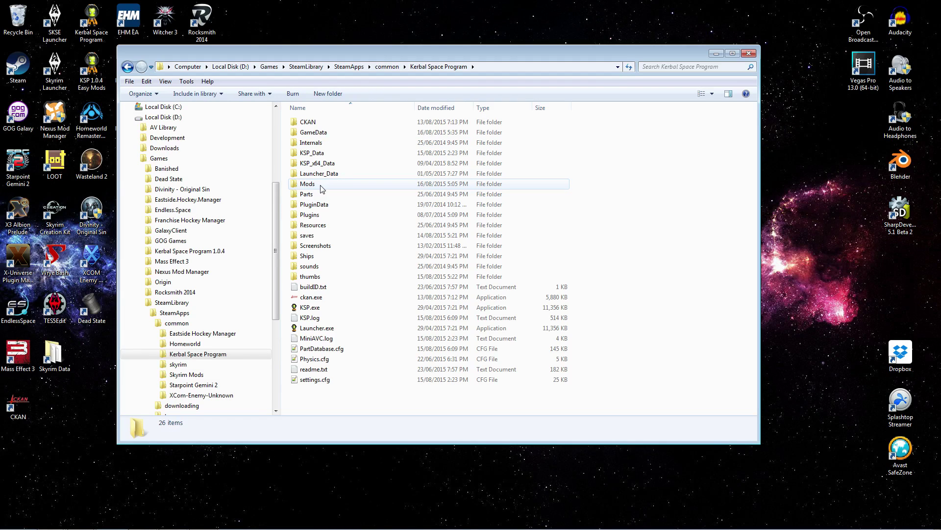
{"action": "double_click", "coordinate": [322, 189]}
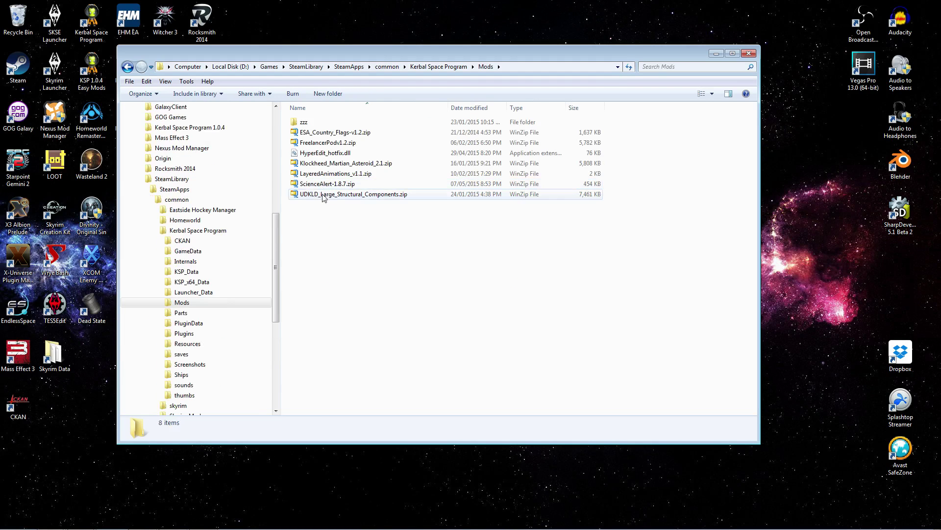
{"action": "left_click", "coordinate": [328, 188]}
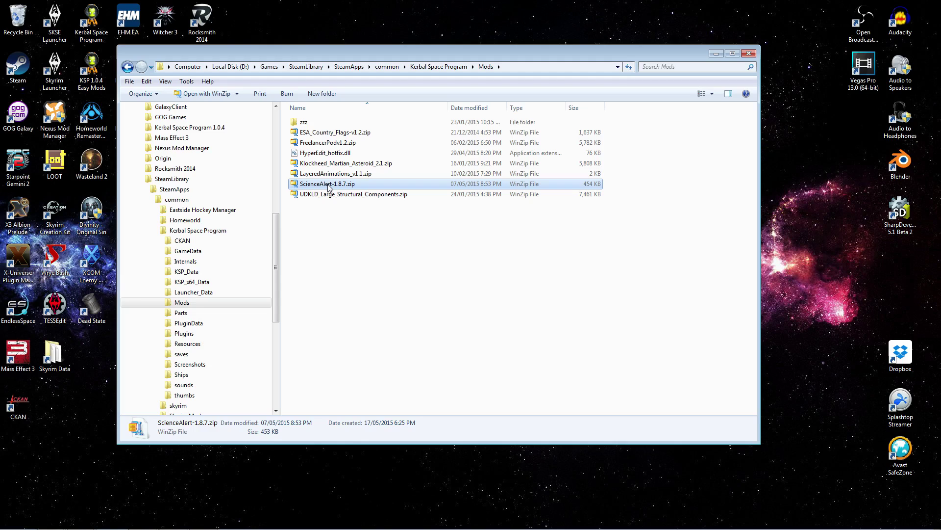
Copy the ScienceAlert folder from ScienceAlert-1.8.7.zip into the game's GameData folder, then close WinZip
{"action": "double_click", "coordinate": [327, 184]}
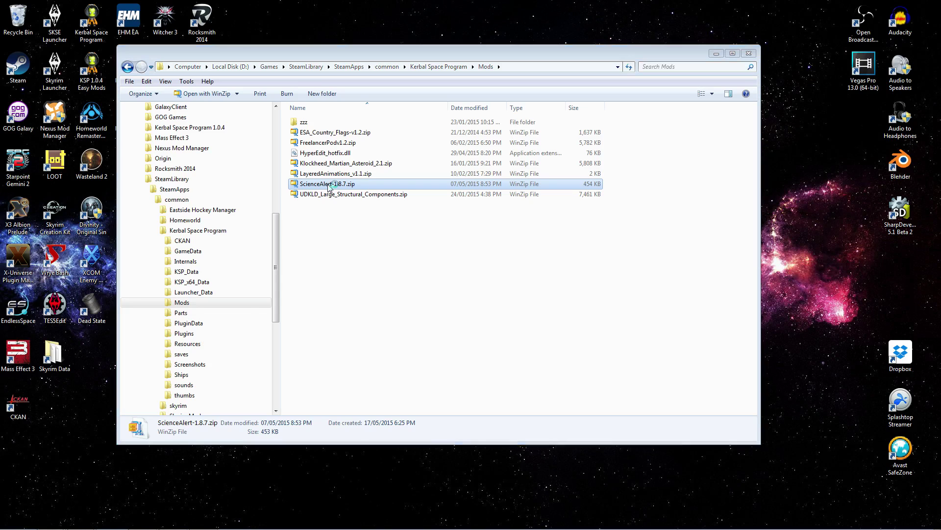
{"action": "double_click", "coordinate": [448, 309]}
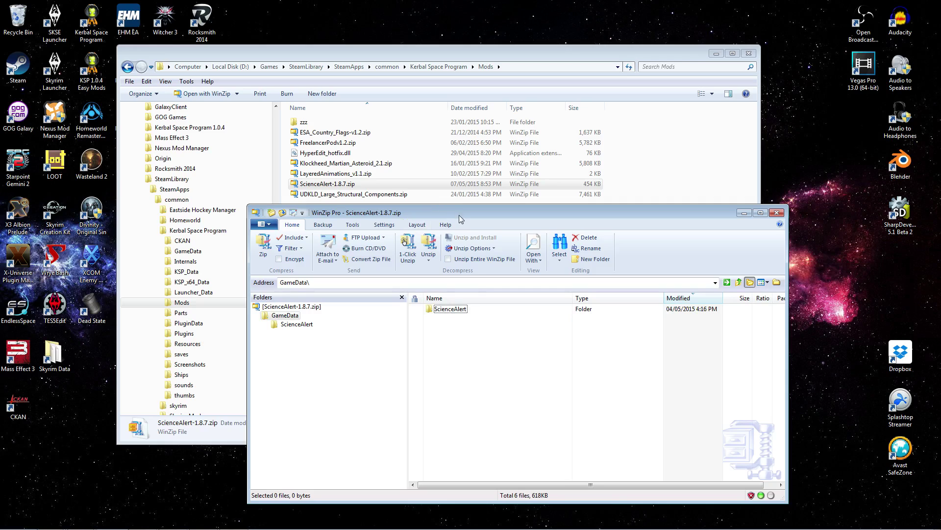
{"action": "left_click_drag", "start_coordinate": [460, 215], "coordinate": [483, 218]}
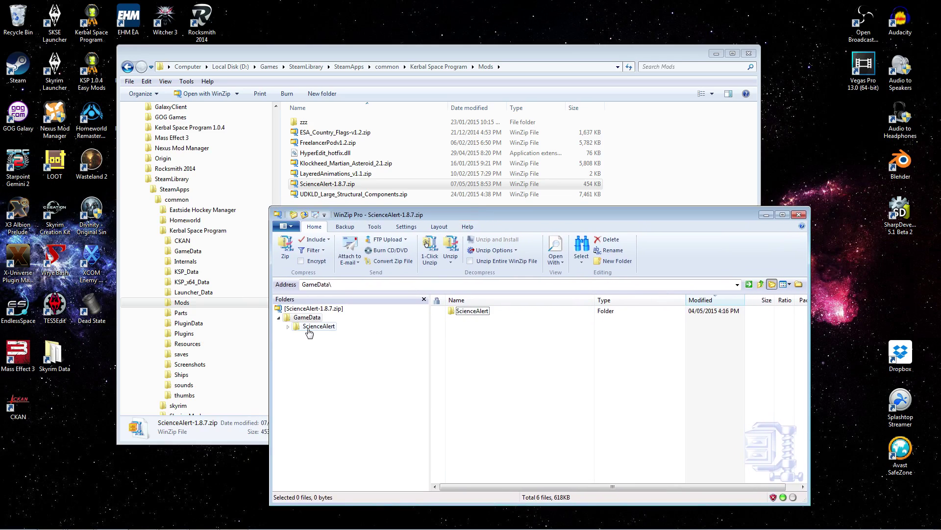
{"action": "left_click", "coordinate": [472, 316]}
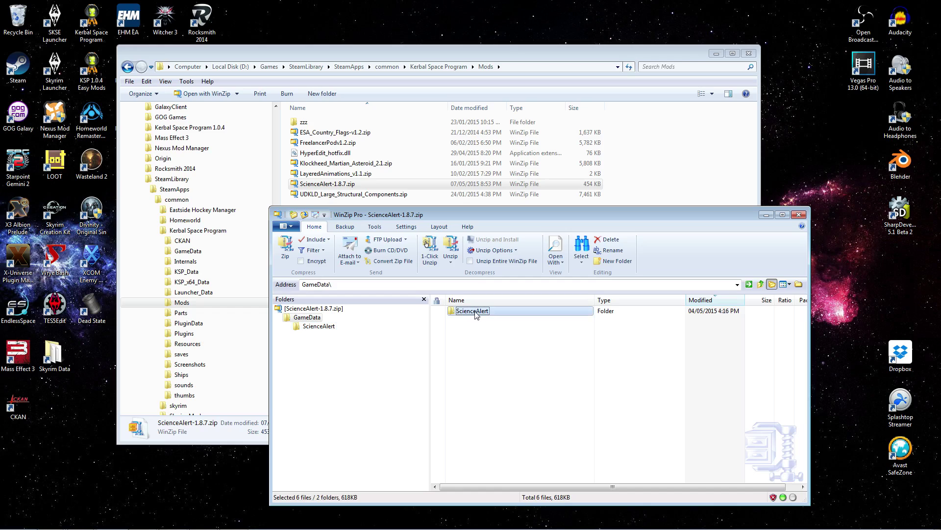
{"action": "left_click_drag", "start_coordinate": [475, 316], "coordinate": [193, 160]}
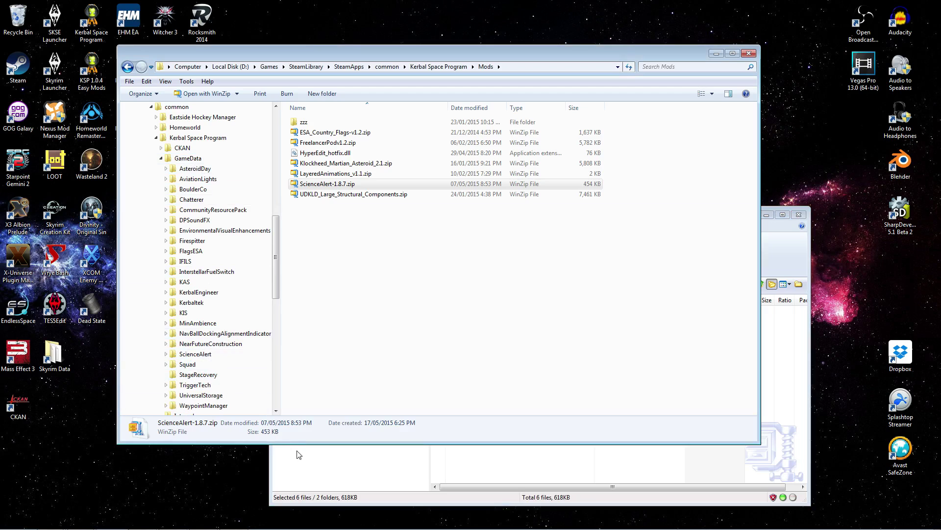
{"action": "left_click", "coordinate": [308, 461]}
{"action": "left_click", "coordinate": [799, 215]}
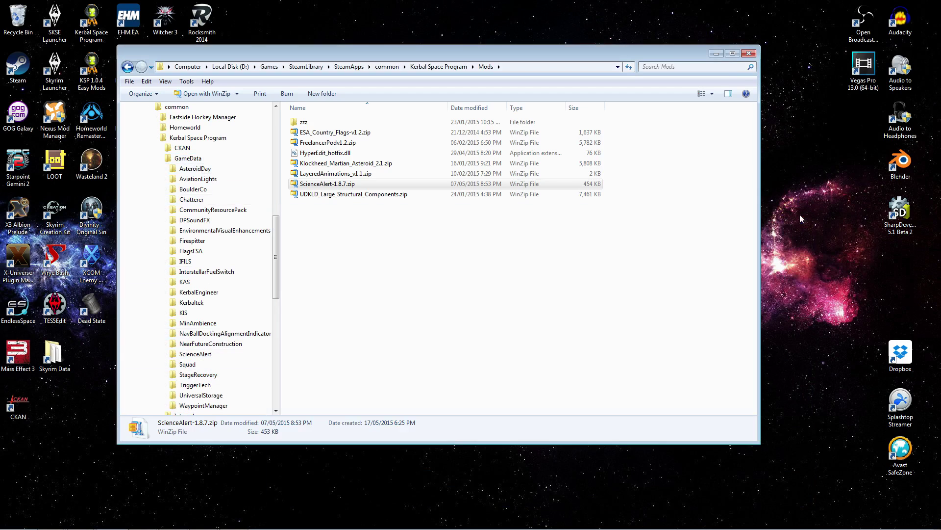
Relaunch CKAN past the security warning and scroll down to the auto-detected ScienceAlert entry
{"action": "left_click", "coordinate": [716, 53]}
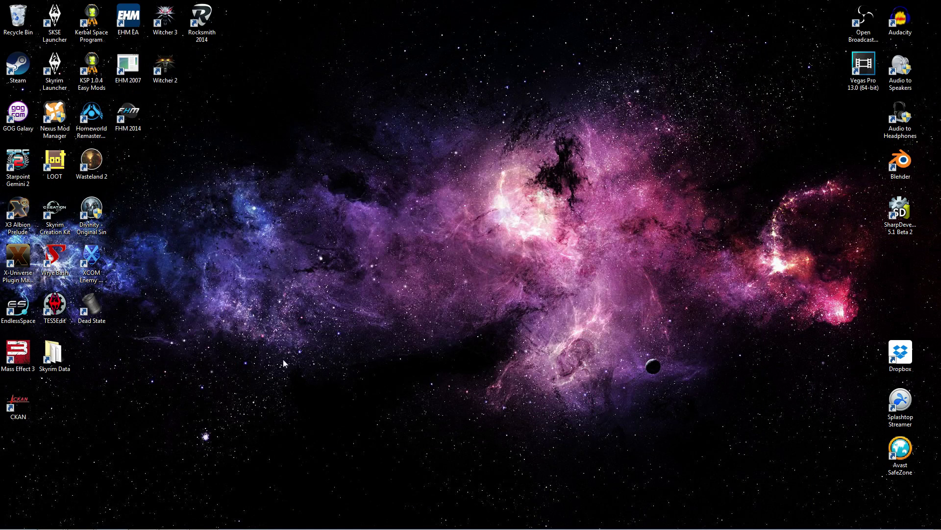
{"action": "double_click", "coordinate": [18, 405]}
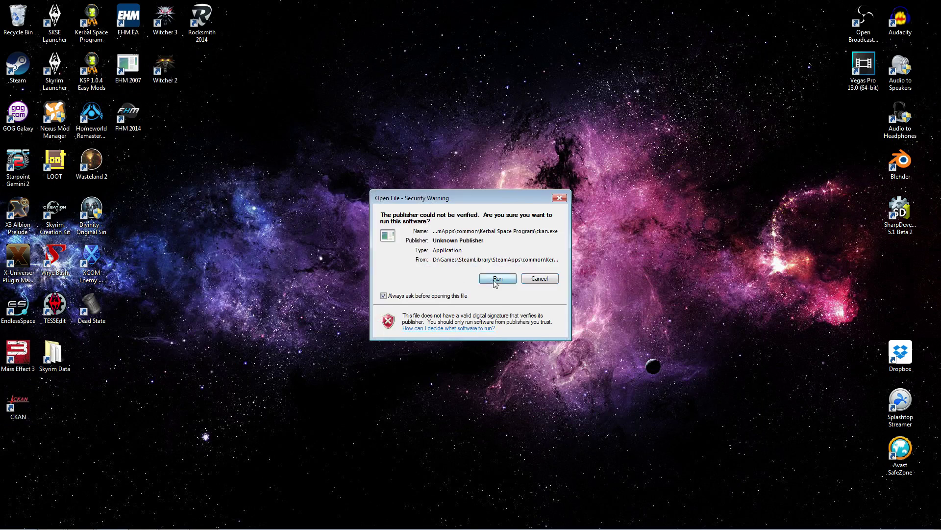
{"action": "left_click", "coordinate": [495, 281]}
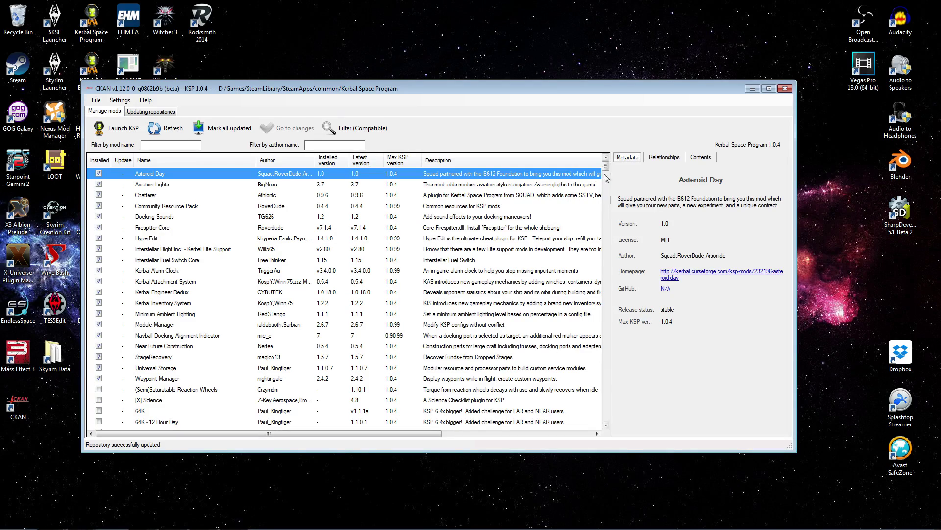
{"action": "left_click_drag", "start_coordinate": [606, 167], "coordinate": [608, 418]}
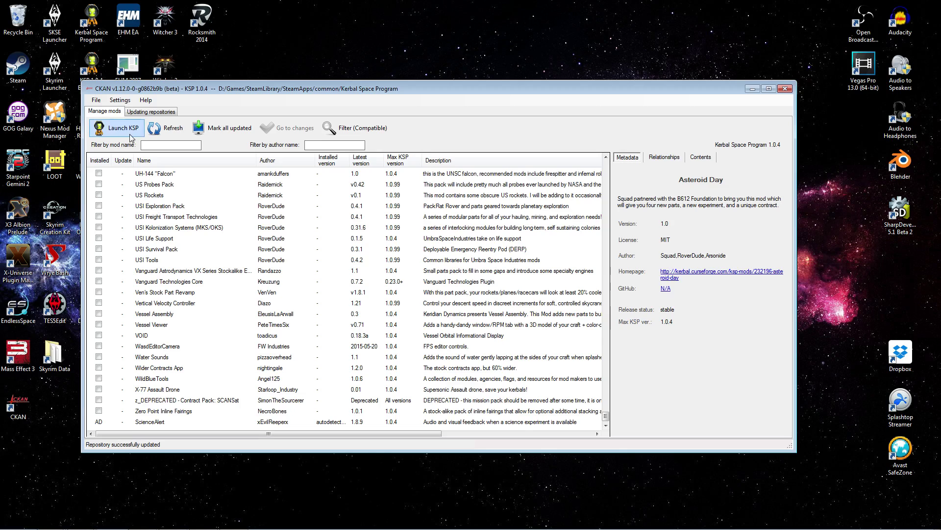
Make the Kerbal Space Program 1.0.4 install in D:/Games CKAN's active install
{"action": "left_click", "coordinate": [96, 101]}
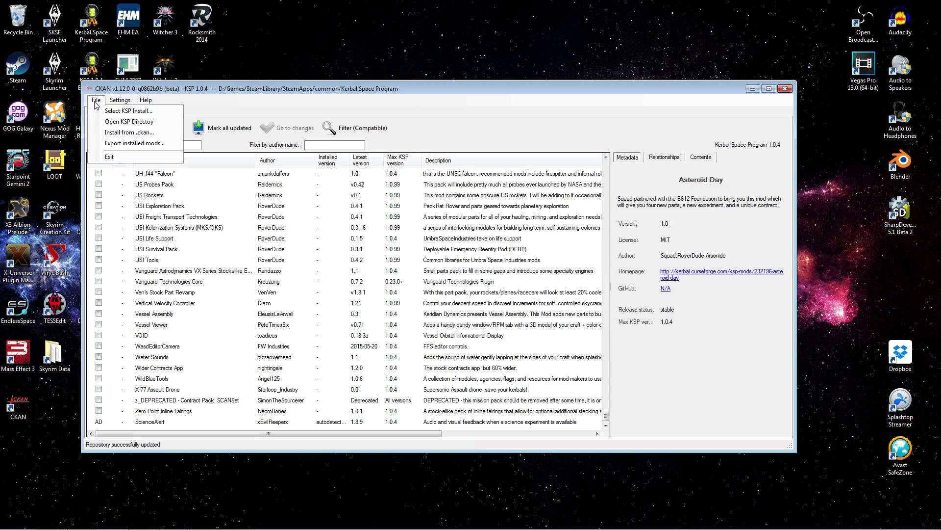
{"action": "left_click", "coordinate": [129, 112]}
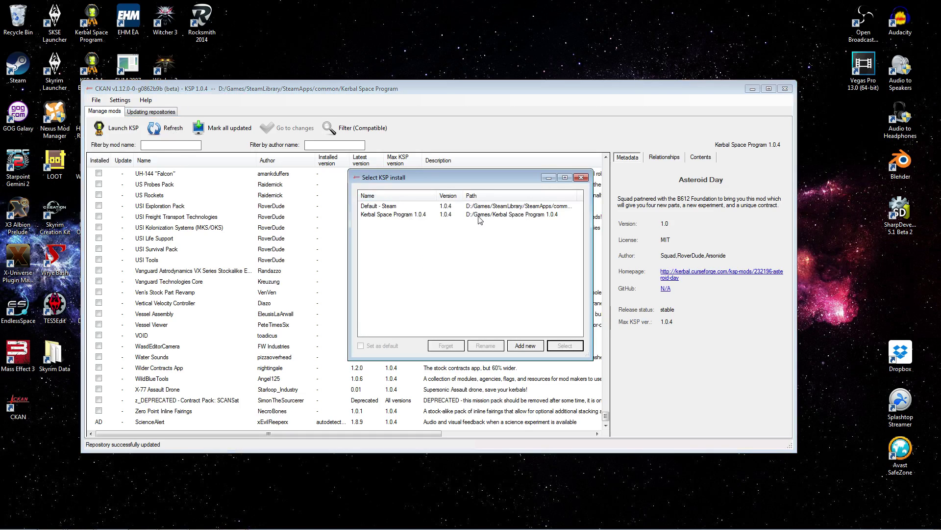
{"action": "left_click", "coordinate": [402, 216]}
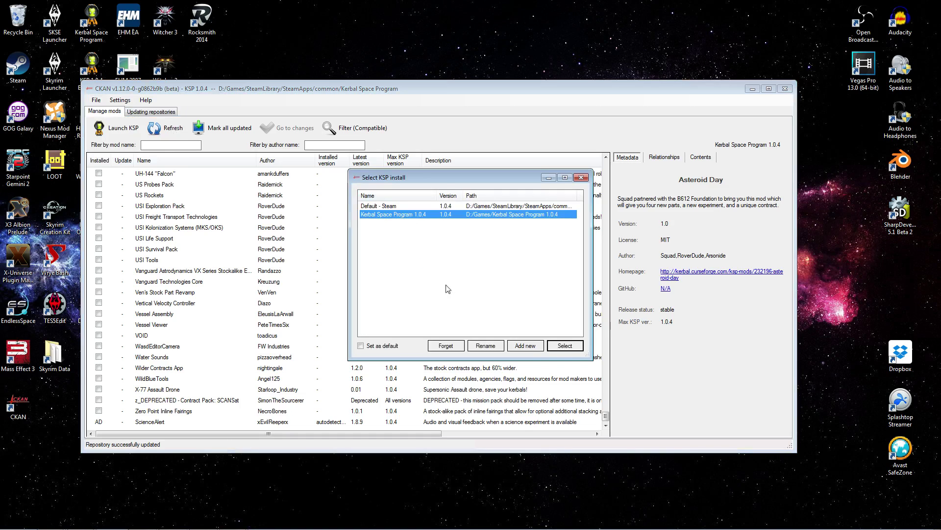
{"action": "left_click", "coordinate": [565, 346]}
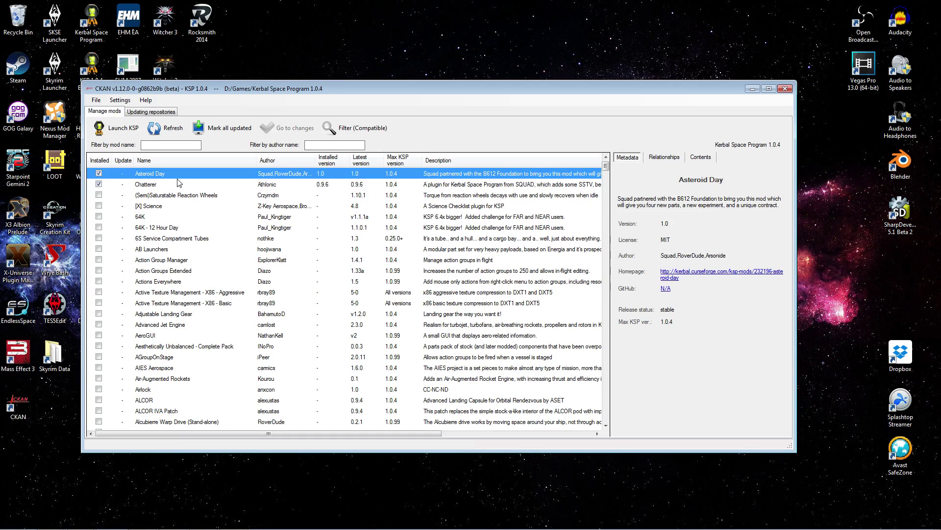
Reopen the KSP install list, close it unchanged, and quit CKAN
{"action": "left_click", "coordinate": [96, 101]}
{"action": "left_click", "coordinate": [124, 111]}
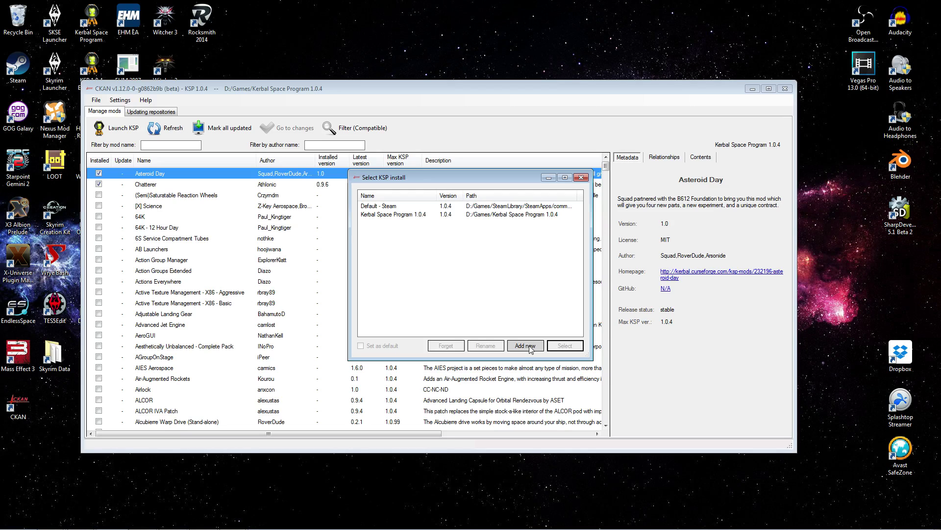
{"action": "left_click", "coordinate": [581, 178]}
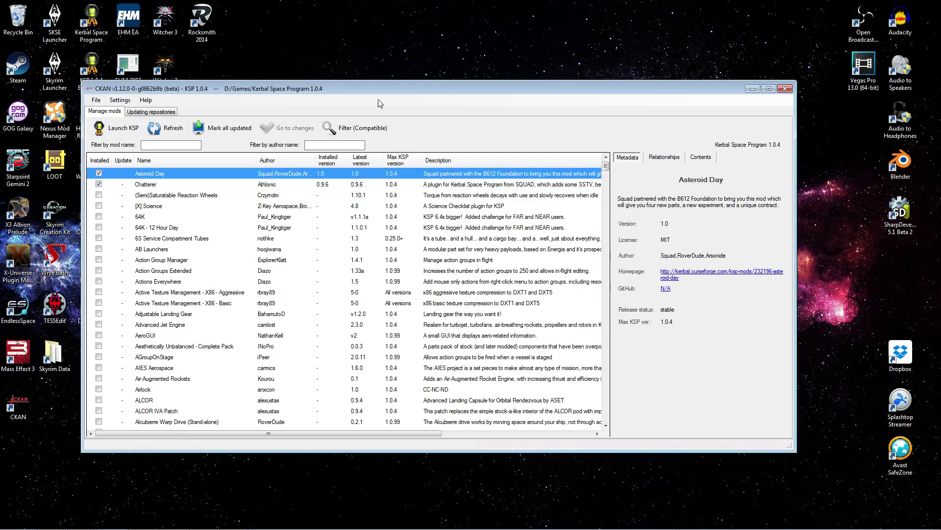
{"action": "left_click", "coordinate": [785, 88]}
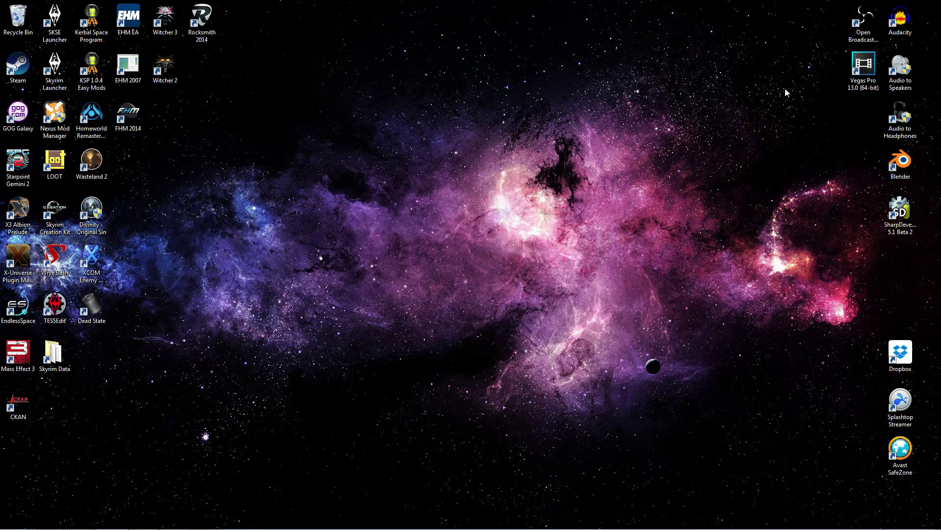